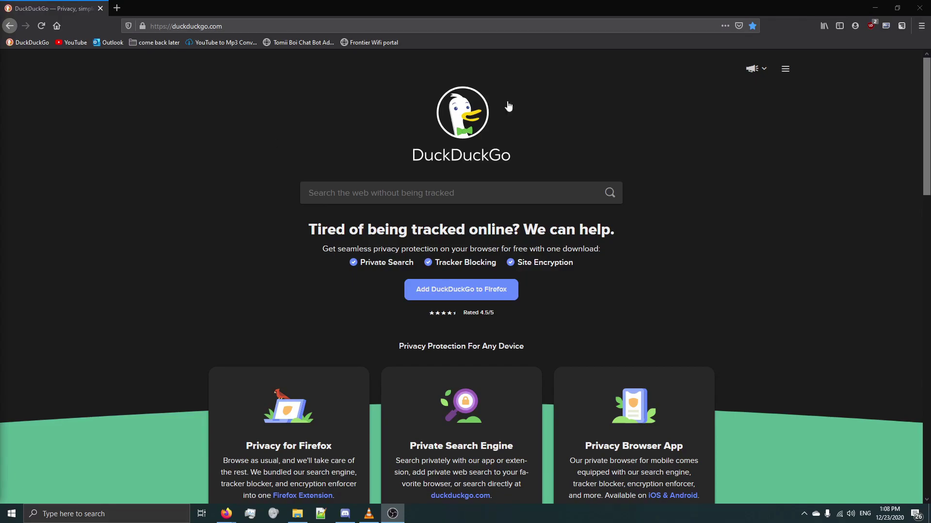
# Search the web for ".net framework" and open Microsoft's download page for the recommended .NET Framework 4.8.
pyautogui.click(402, 192)
pyautogui.write('.net framework')
pyautogui.press('Return')
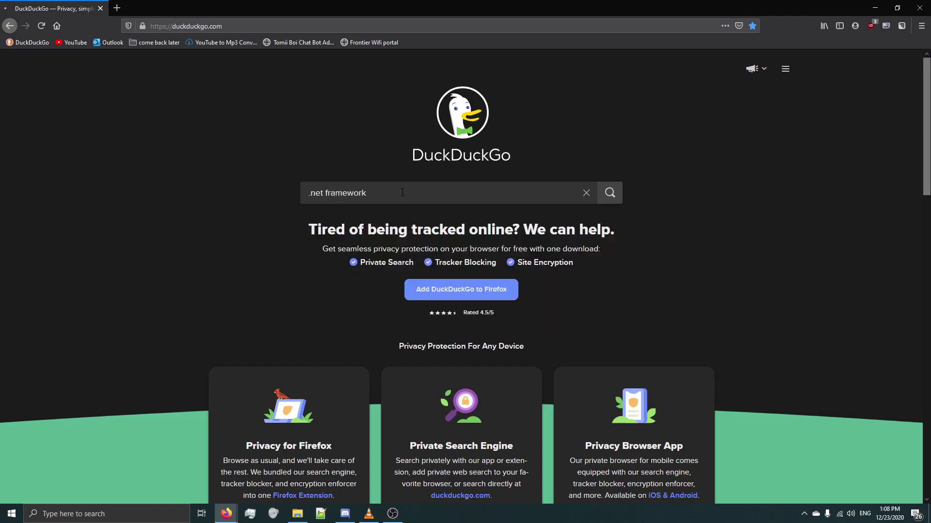
pyautogui.click(118, 152)
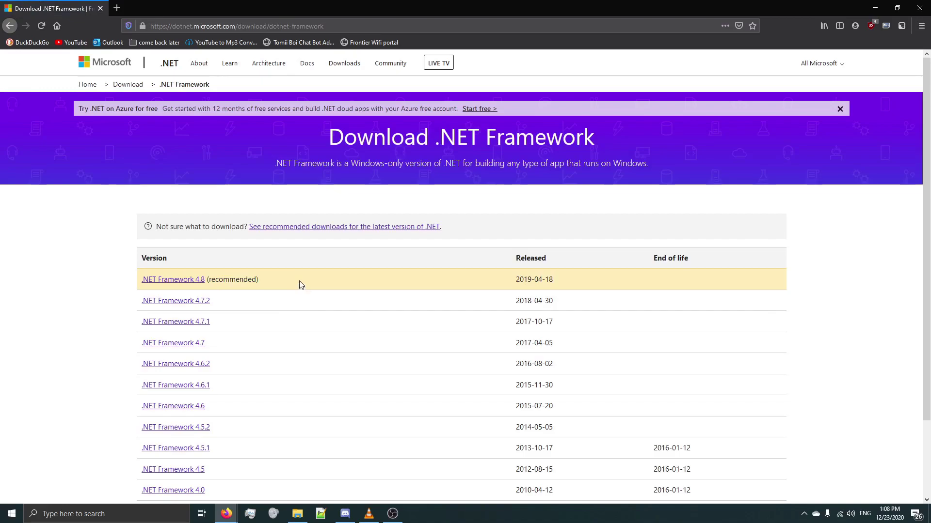
pyautogui.moveTo(299, 280); pyautogui.dragTo(206, 280)
pyautogui.click(196, 279)
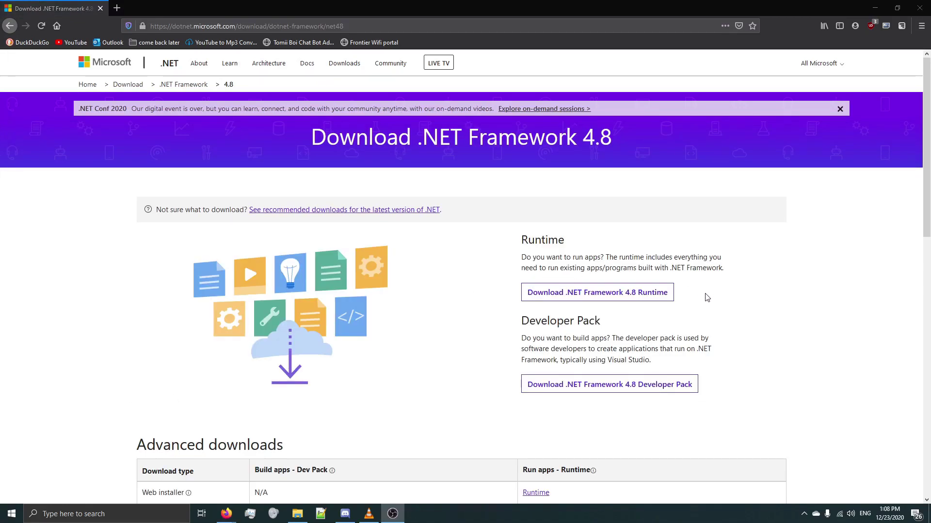
# Download and run the .NET Framework 4.8 Runtime web installer, read its details and close it.
pyautogui.tripleClick(781, 324)
pyautogui.click(704, 348)
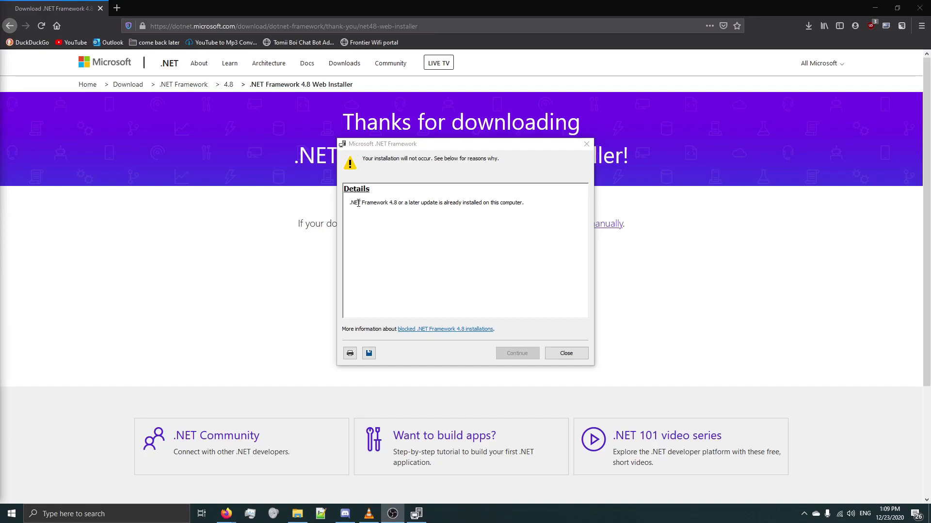
pyautogui.moveTo(405, 202); pyautogui.dragTo(434, 202)
pyautogui.click(457, 228)
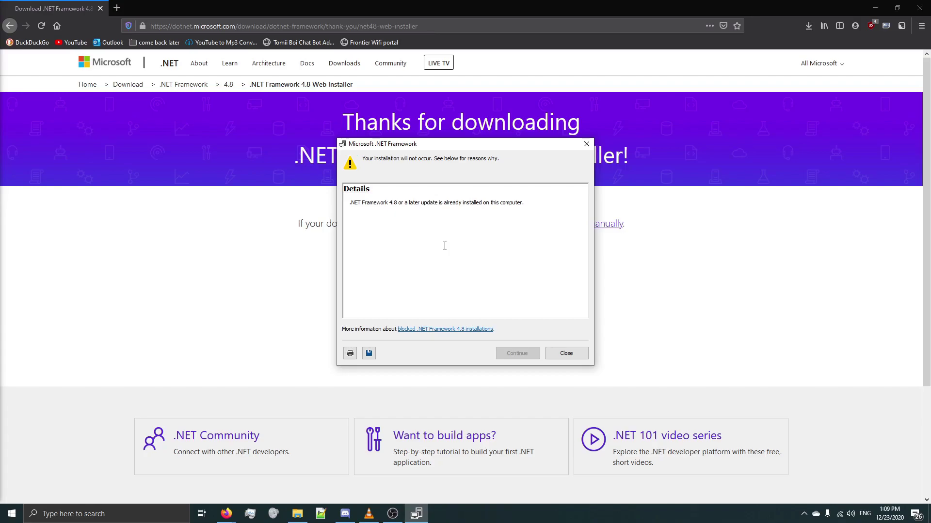
pyautogui.click(565, 353)
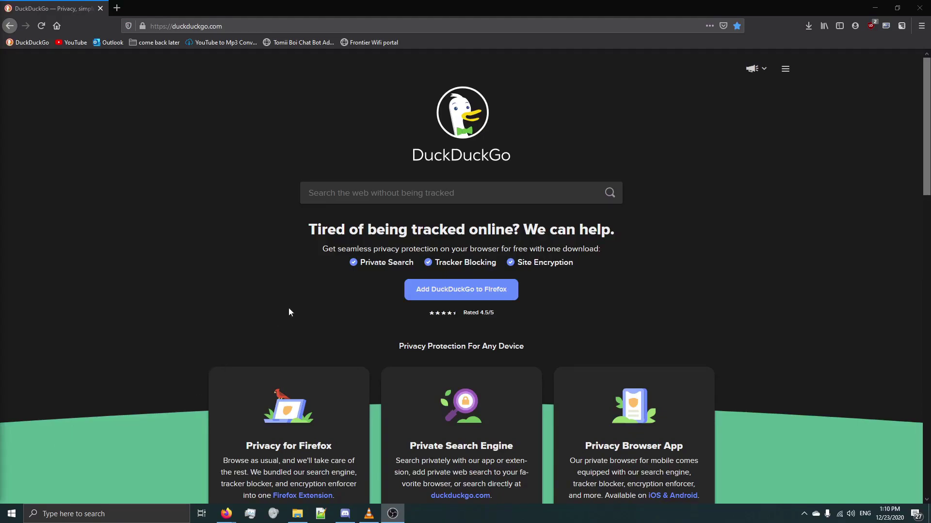
# Search the web for "7zip", open the official 7-Zip site and highlight the 64-bit x64 entry for 7-Zip 19.00.
pyautogui.click(341, 194)
pyautogui.write('7zip')
pyautogui.press('Return')
pyautogui.click(92, 139)
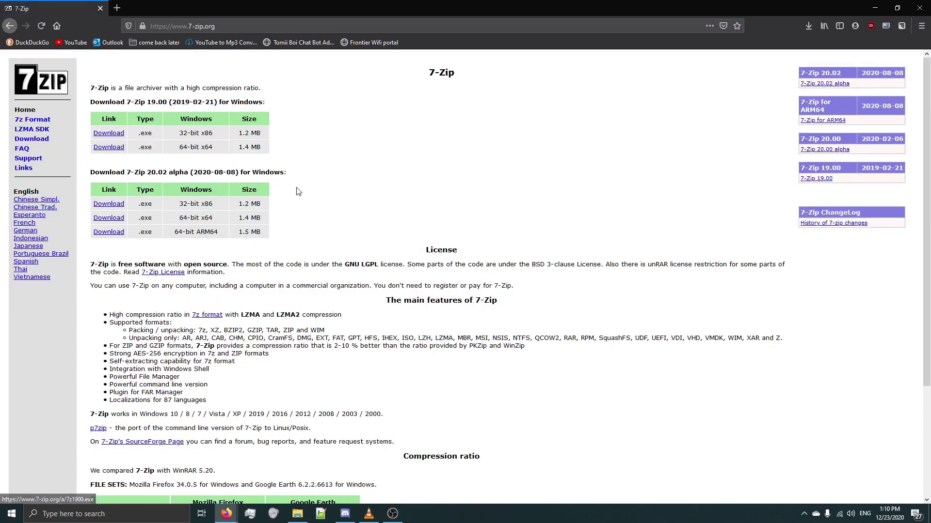
pyautogui.moveTo(179, 133); pyautogui.dragTo(213, 148)
# Check the PC's system type in System Information and close that window.
pyautogui.hotkey('alt', 'Tab')
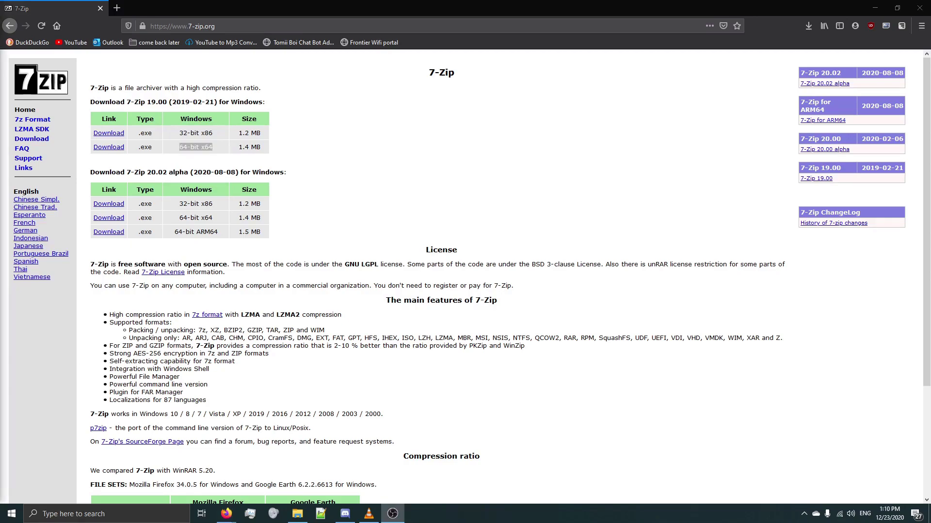
pyautogui.click(20, 517)
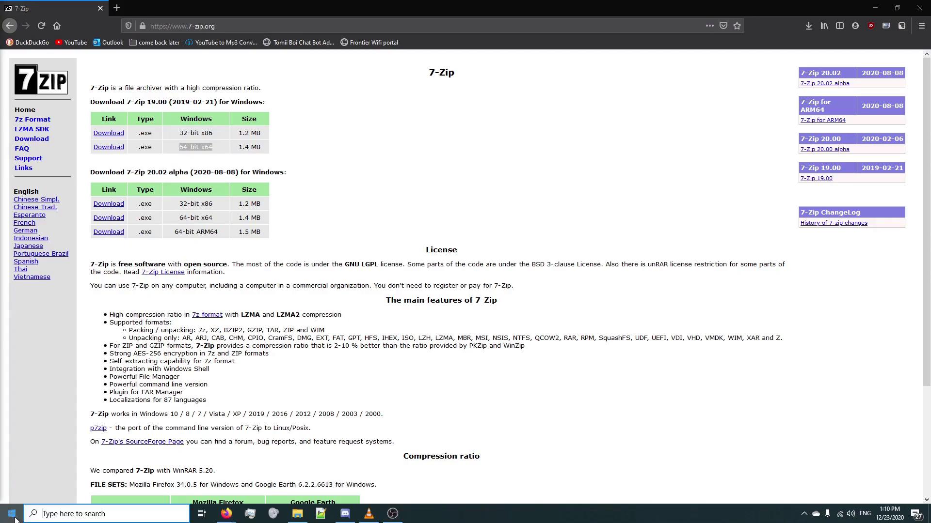
pyautogui.write('system')
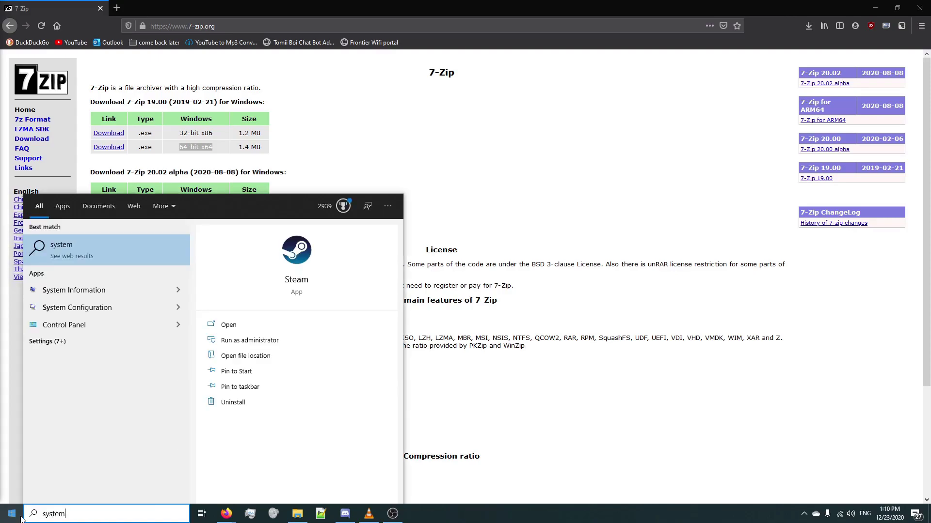
pyautogui.click(67, 290)
pyautogui.click(349, 141)
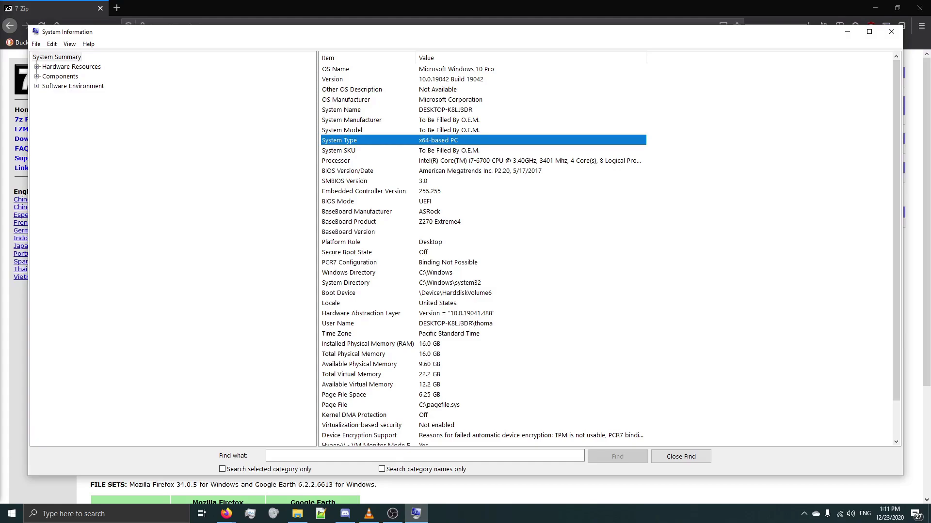
pyautogui.hotkey('alt', 'F4')
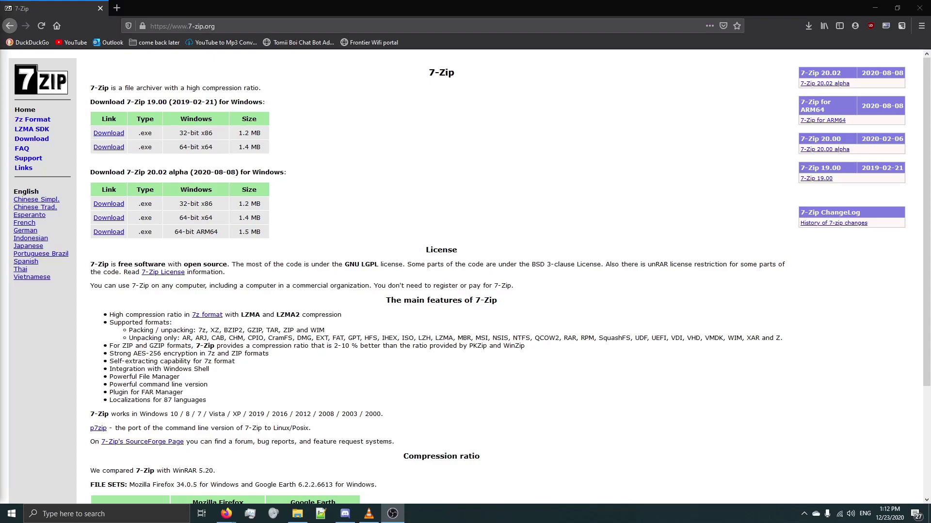
# Search Windows for "7zip" and open the 7-Zip File Manager.
pyautogui.click(19, 516)
pyautogui.write('7')
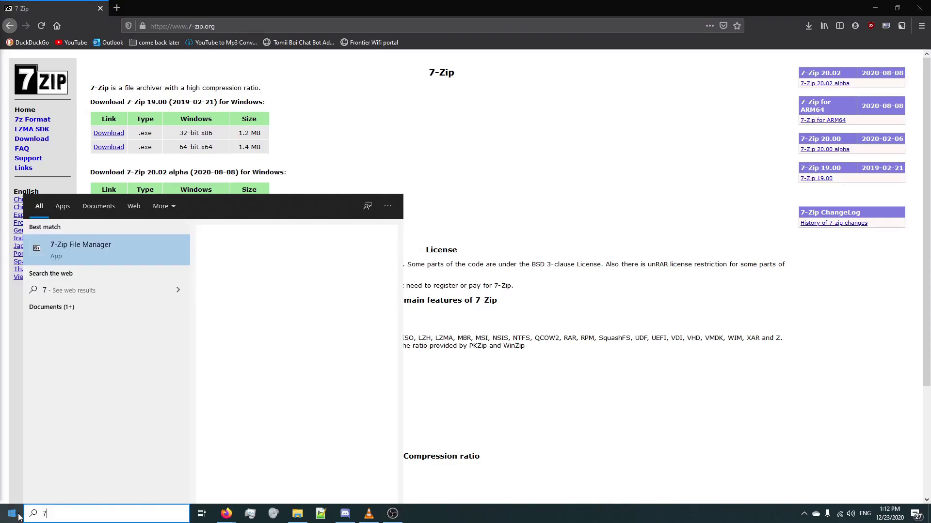
pyautogui.write('zip')
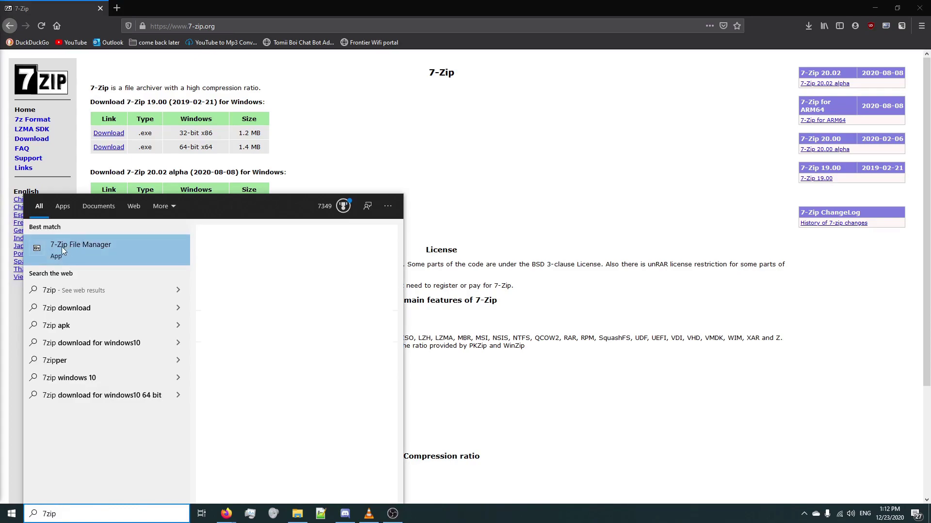
pyautogui.click(80, 248)
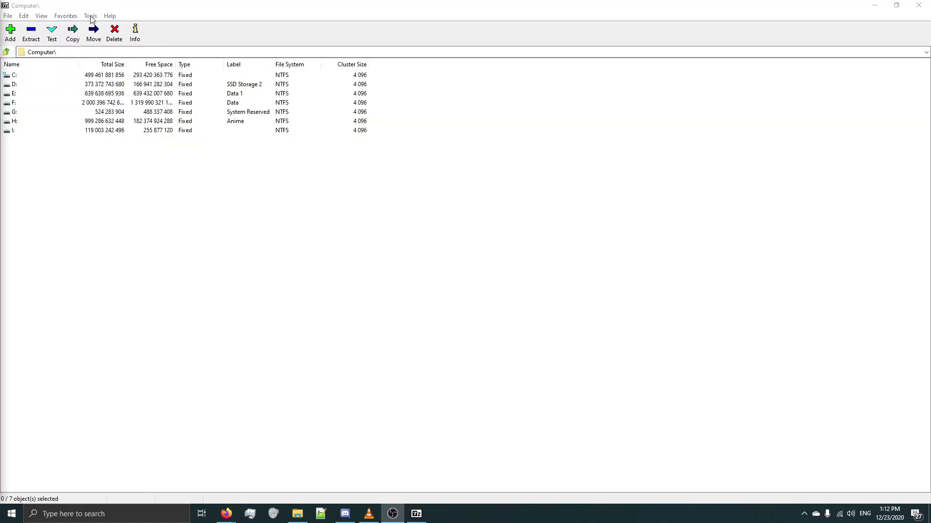
# Review 7-Zip's shell context menu integration options, accept them and close the file manager.
pyautogui.click(90, 16)
pyautogui.click(98, 30)
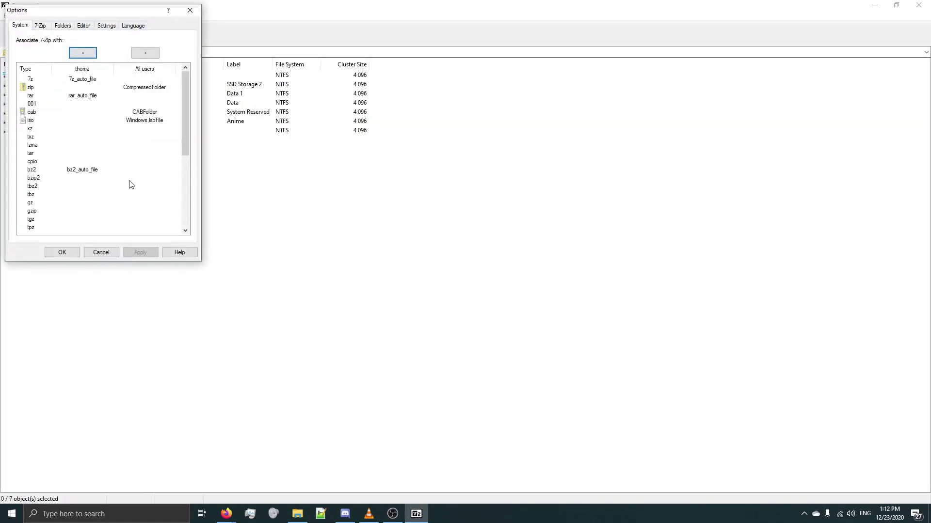
pyautogui.click(40, 26)
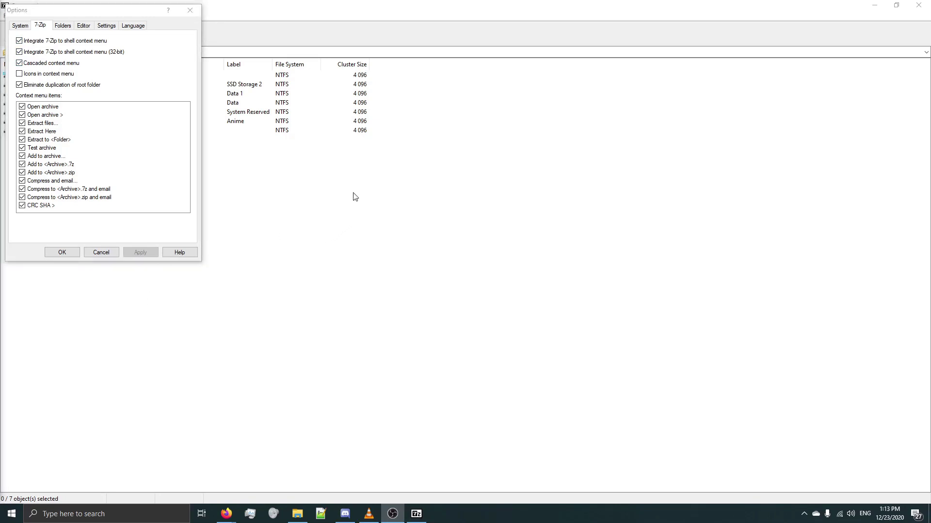
pyautogui.click(62, 252)
pyautogui.click(920, 5)
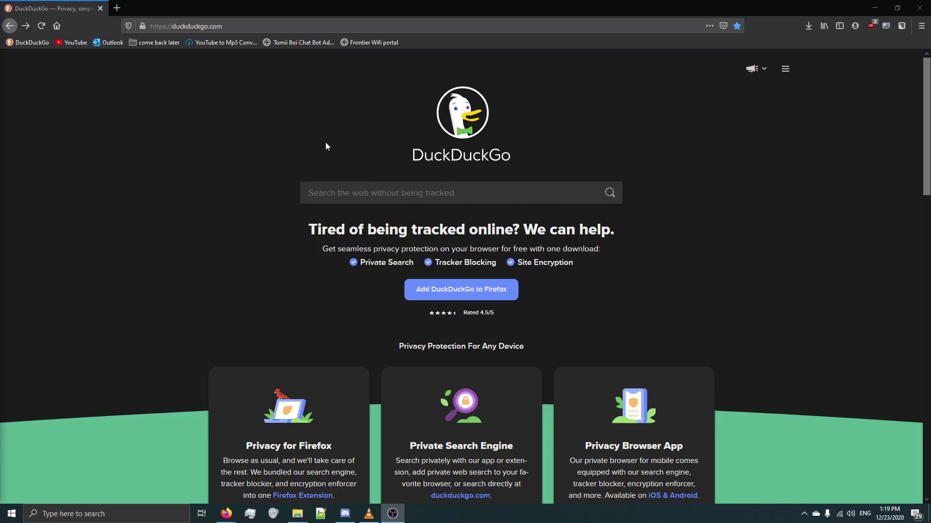
# Search the web for "btd6 mod manager" and open its Nexus Mods page.
pyautogui.click(338, 189)
pyautogui.write('btd6 mod manager')
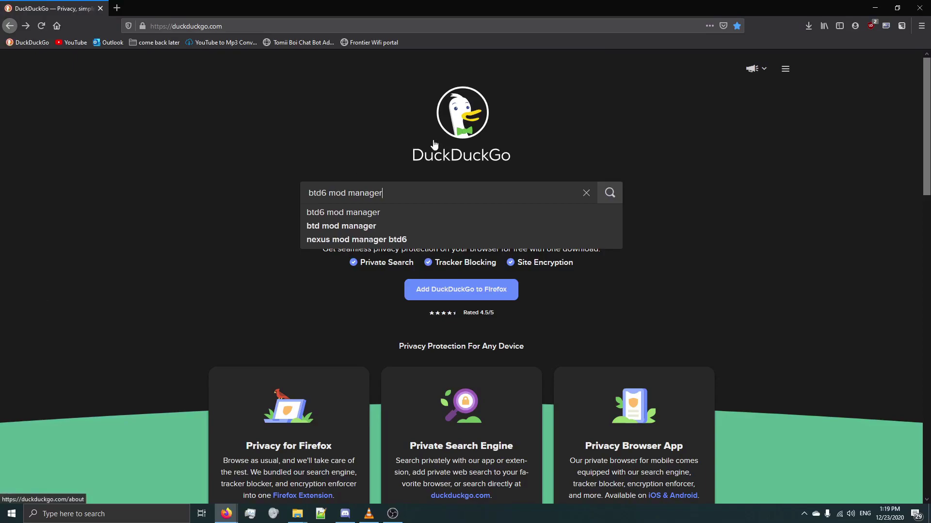
pyautogui.press('Return')
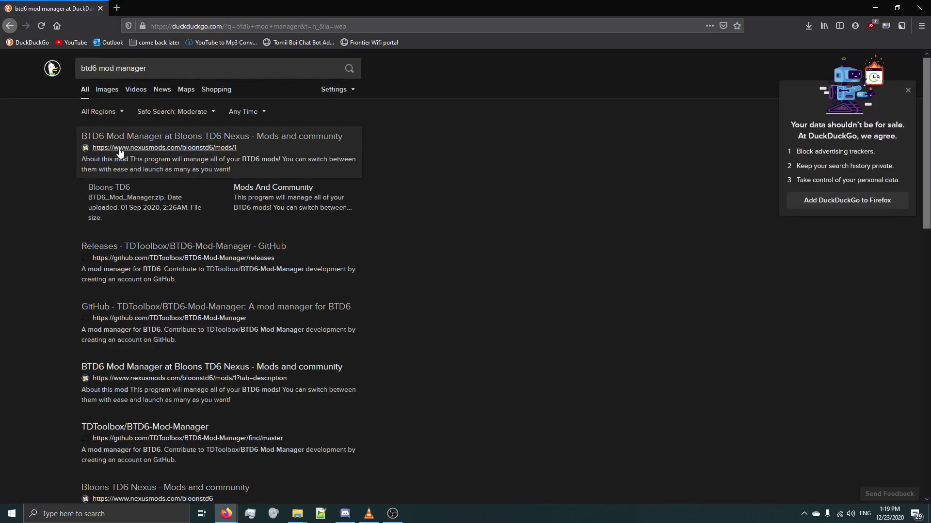
pyautogui.click(150, 148)
# Read through the BTD6 Mod Manager description, highlight the GitHub source link and return to the page header.
pyautogui.scroll(-2, 54, 148)
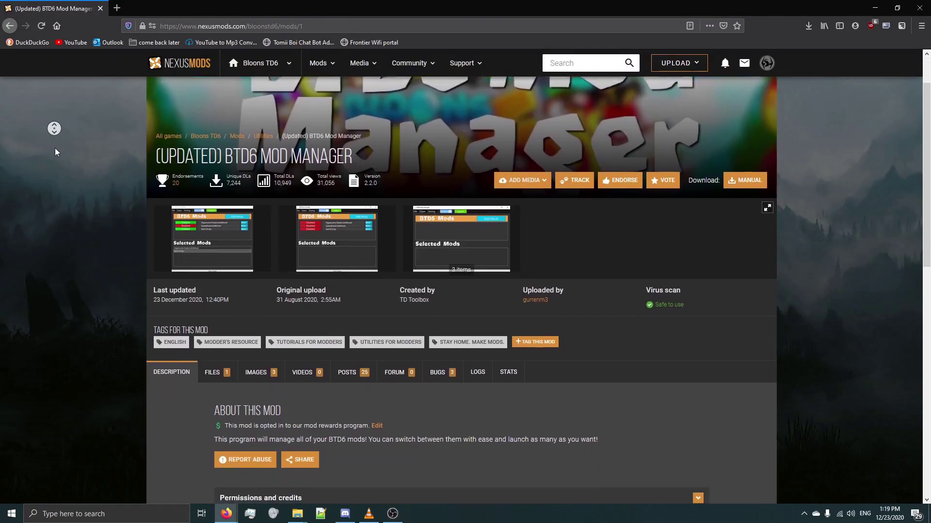
pyautogui.middleClick(70, 133)
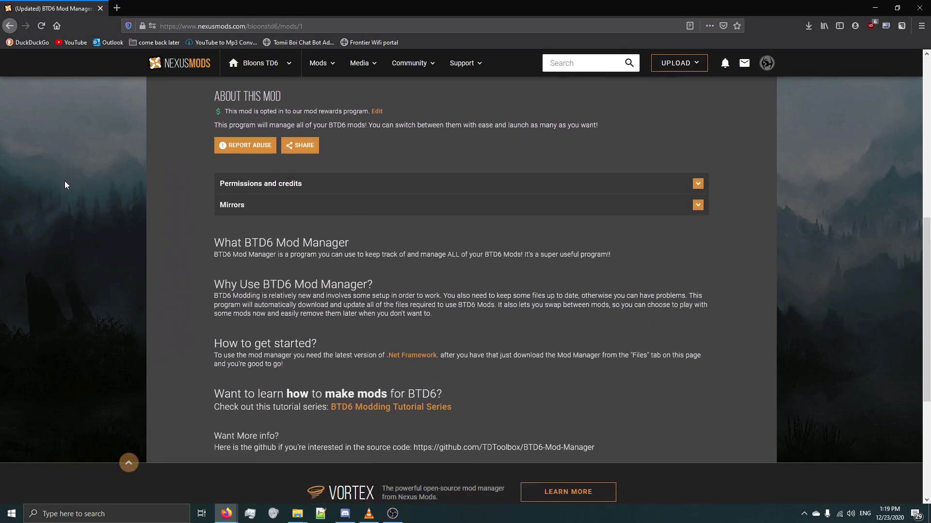
pyautogui.click(74, 141)
pyautogui.scroll(-3, 76, 137)
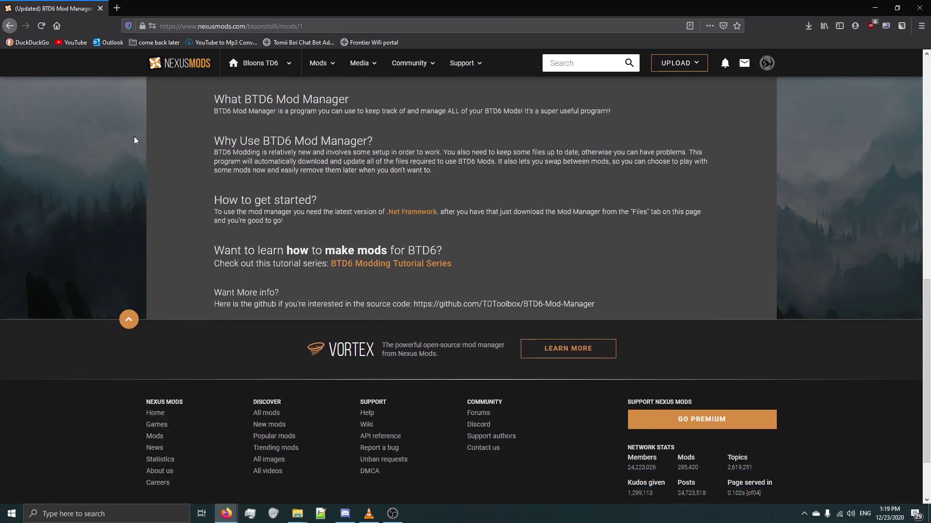
pyautogui.moveTo(413, 305); pyautogui.dragTo(594, 305)
pyautogui.middleClick(137, 299)
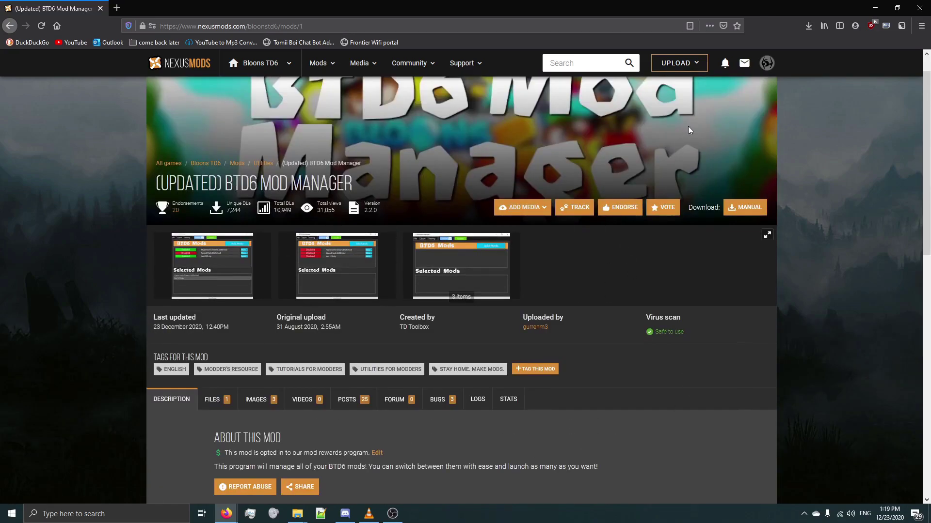
pyautogui.scroll(-1, 33, 404)
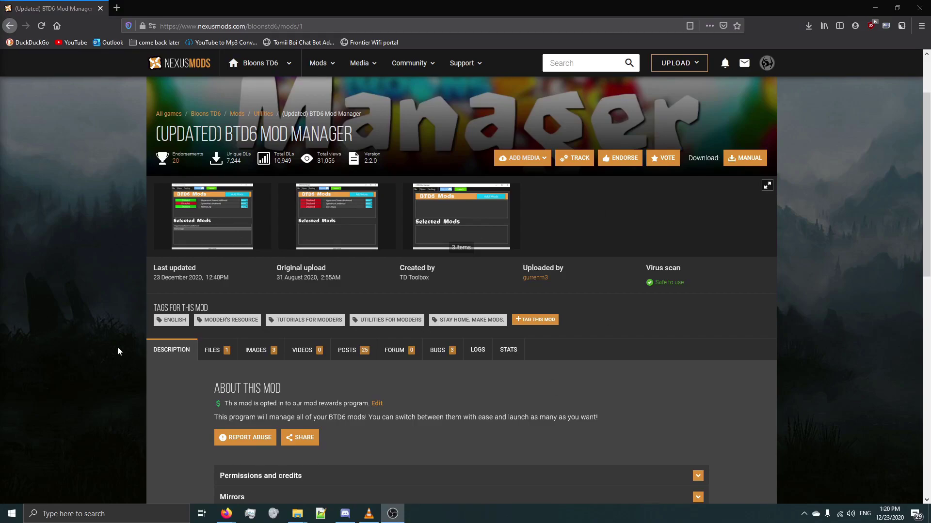
# Download the main file BTD6 Mod Manager.zip version 2.2.0, save it in "btd6 mod manager test" and open that folder.
pyautogui.click(212, 350)
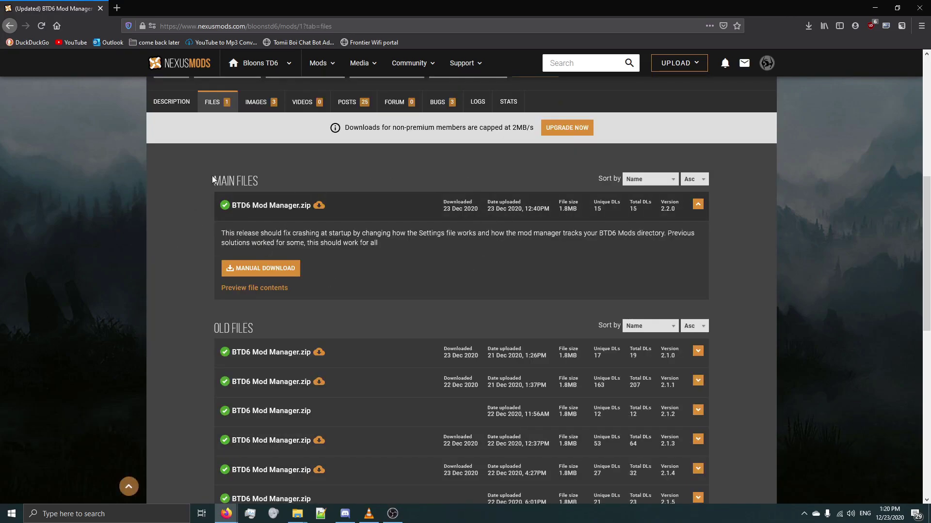
pyautogui.click(252, 268)
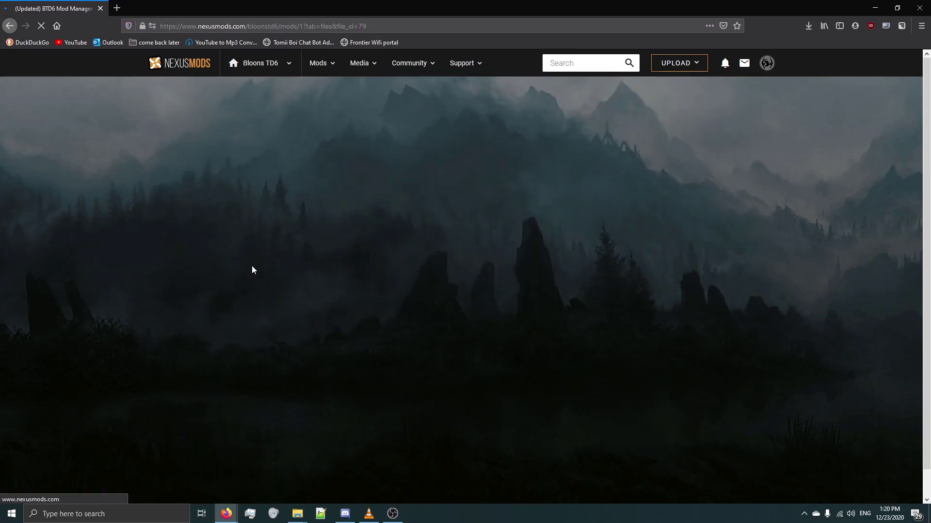
pyautogui.click(460, 331)
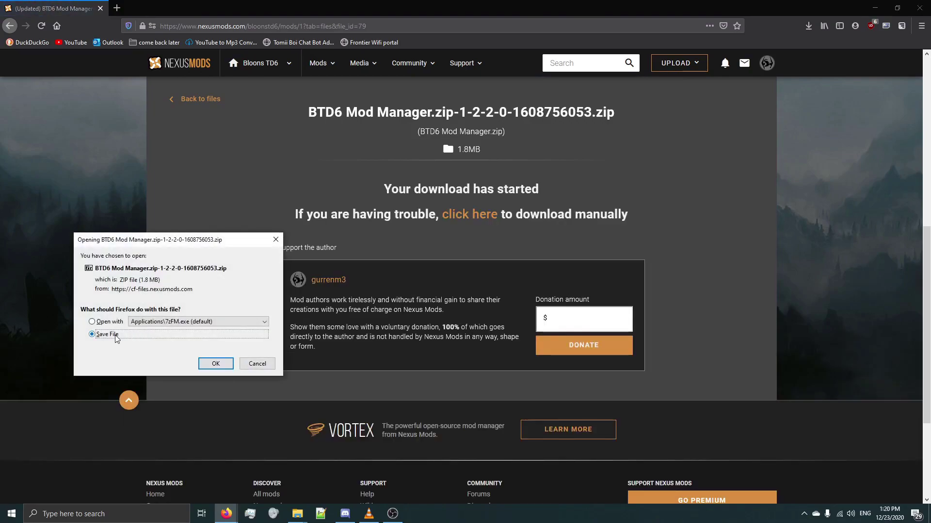
pyautogui.click(207, 367)
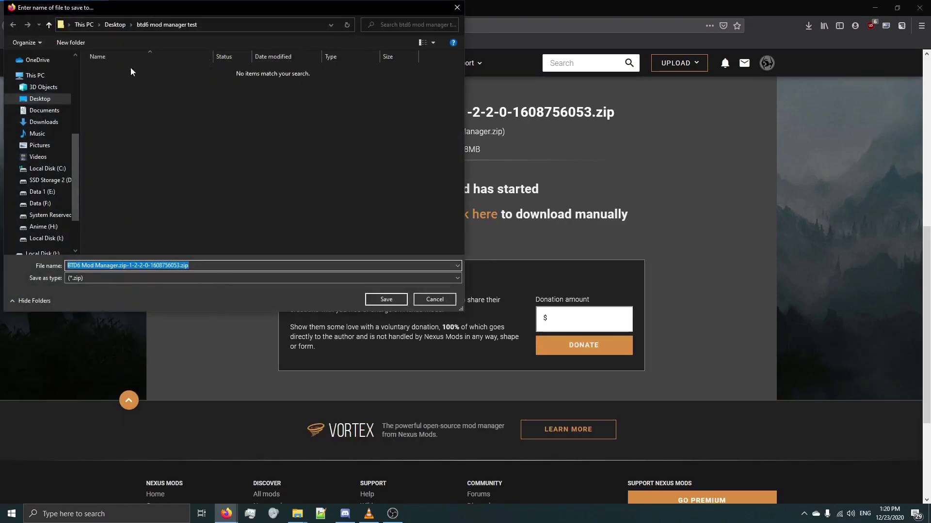
pyautogui.click(380, 301)
pyautogui.click(806, 31)
pyautogui.click(805, 43)
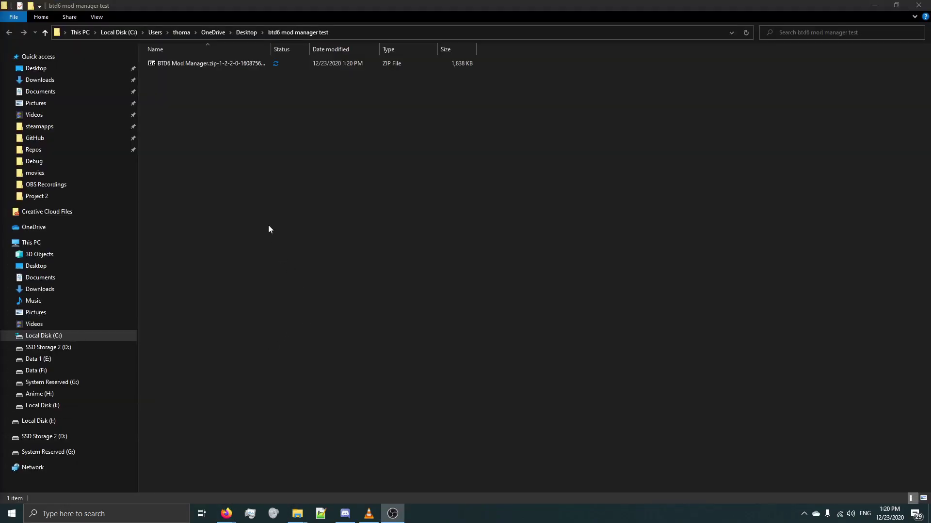
# Try to extract the downloaded BTD6 Mod Manager zip into its current folder with 7-Zip's Extract Here.
pyautogui.click(193, 63)
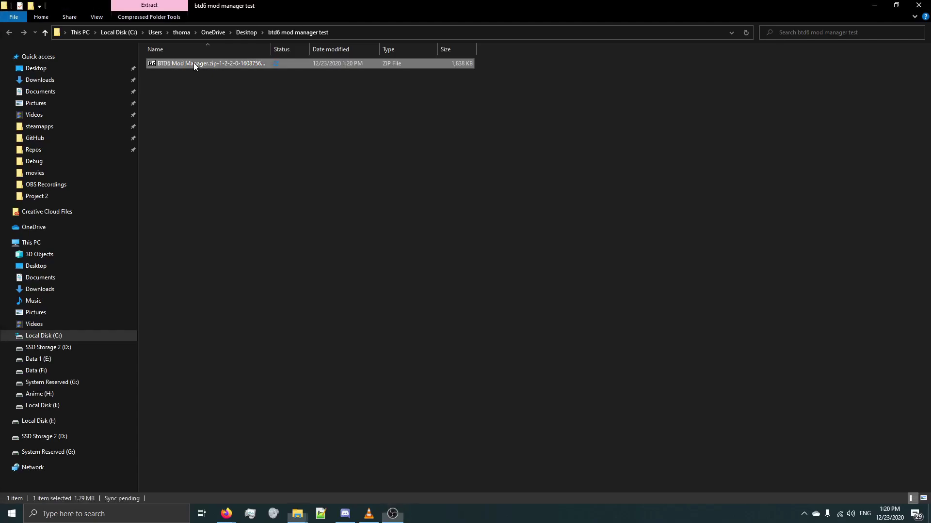
pyautogui.rightClick(187, 62)
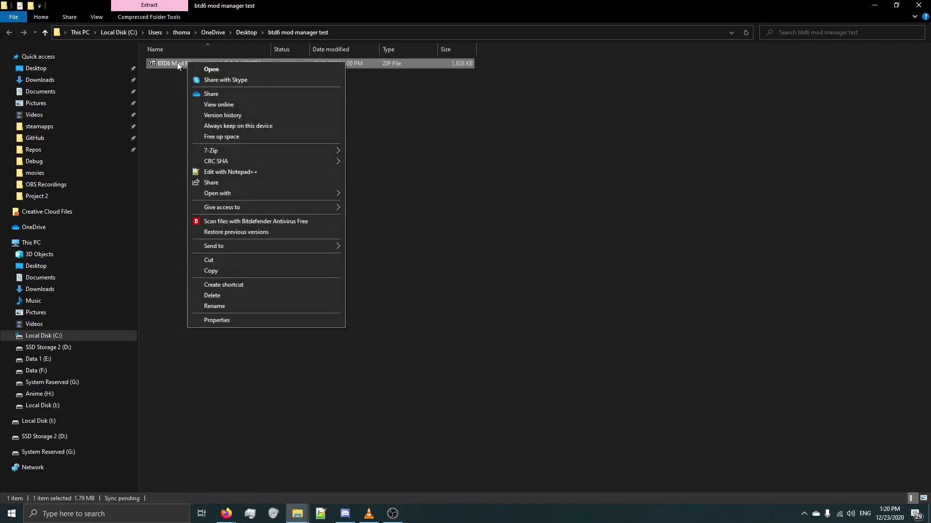
pyautogui.moveTo(223, 150)
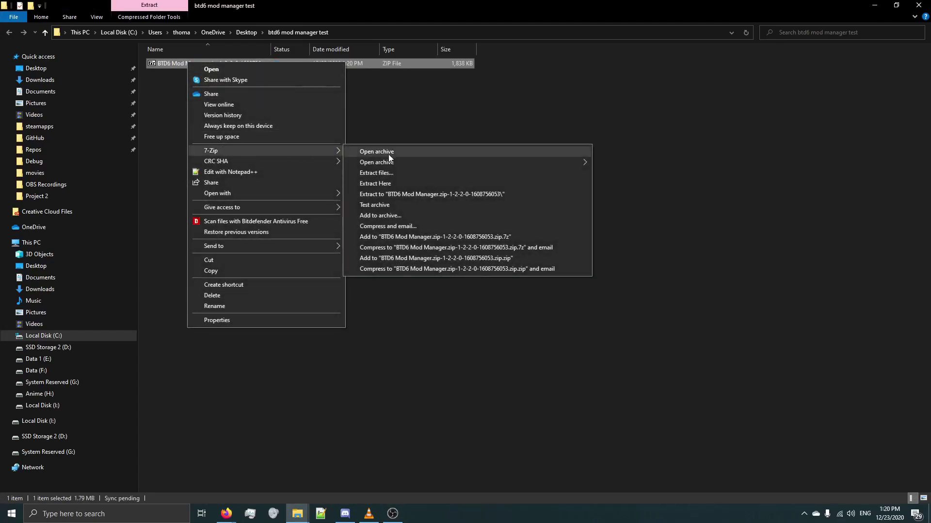
pyautogui.click(392, 182)
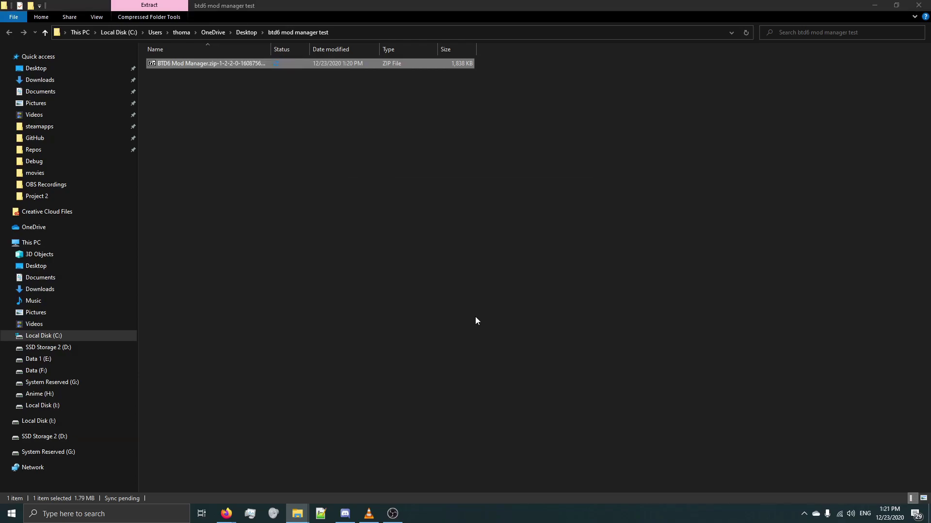
pyautogui.rightClick(201, 68)
pyautogui.moveTo(226, 160)
pyautogui.click(385, 39)
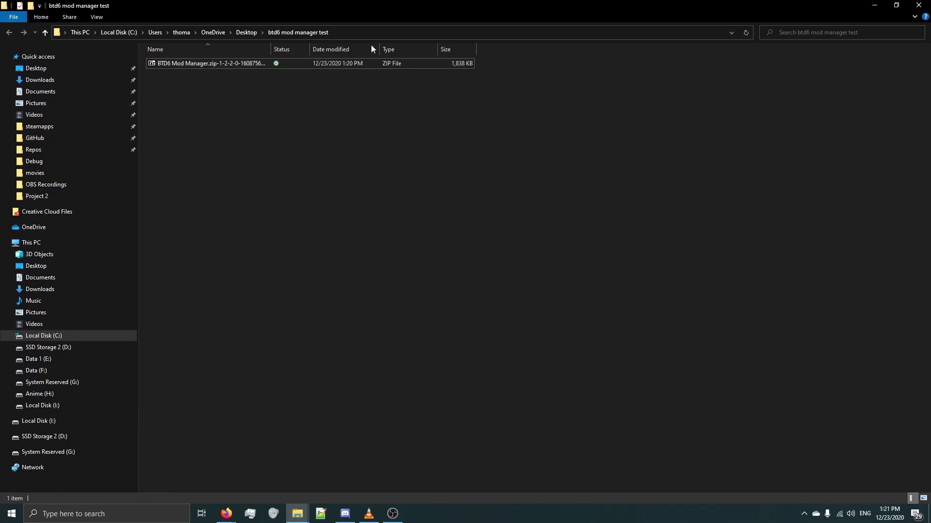
# Open 7-Zip File Manager at the "btd6 mod manager test" folder and place its reduced window beside the folder window.
pyautogui.click(369, 33)
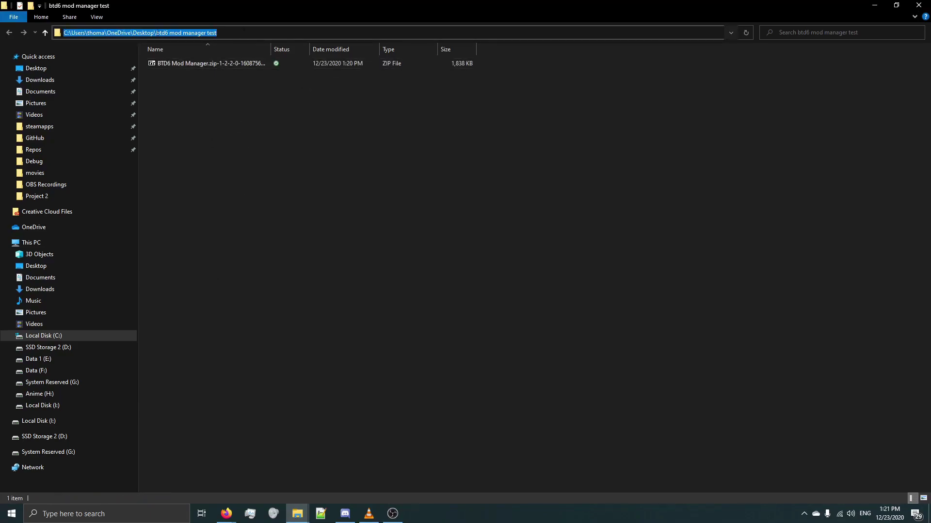
pyautogui.click(12, 513)
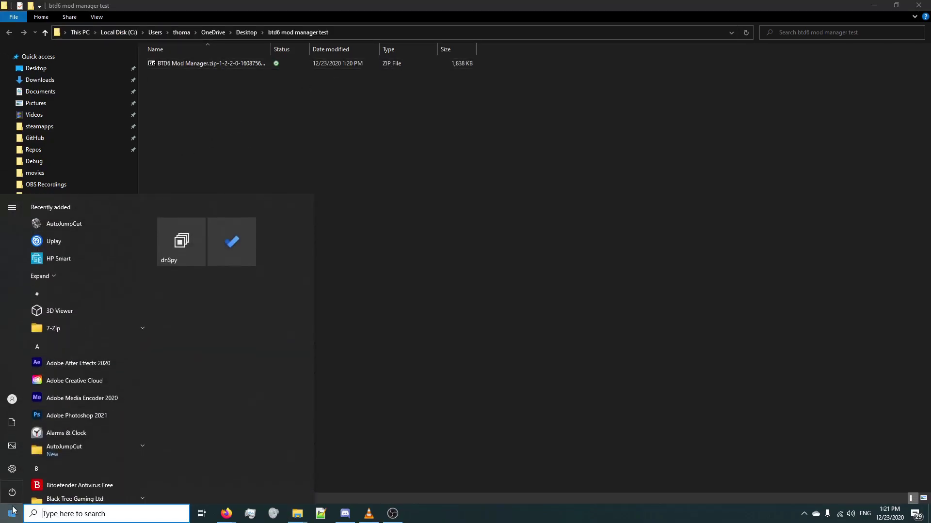
pyautogui.write('7')
pyautogui.press('Return')
pyautogui.click(220, 51)
pyautogui.click(156, 75)
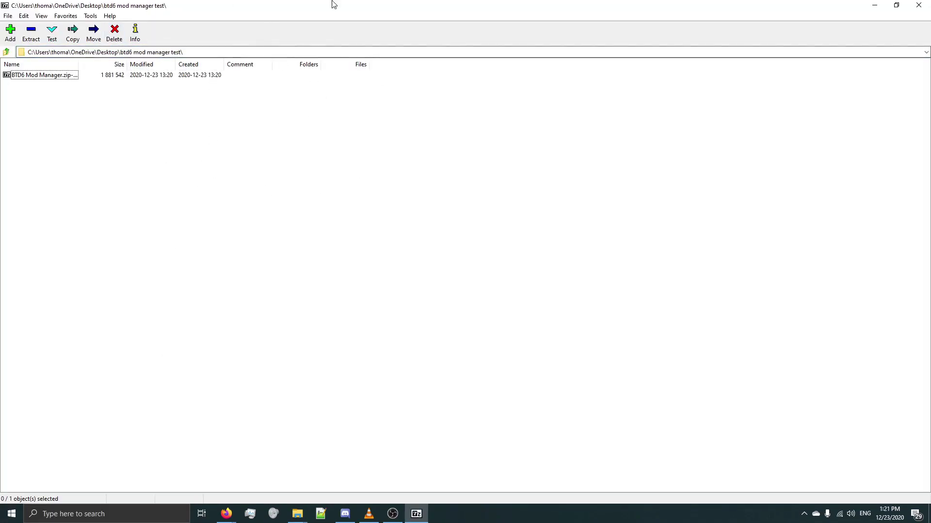
pyautogui.moveTo(355, 4); pyautogui.dragTo(536, 55)
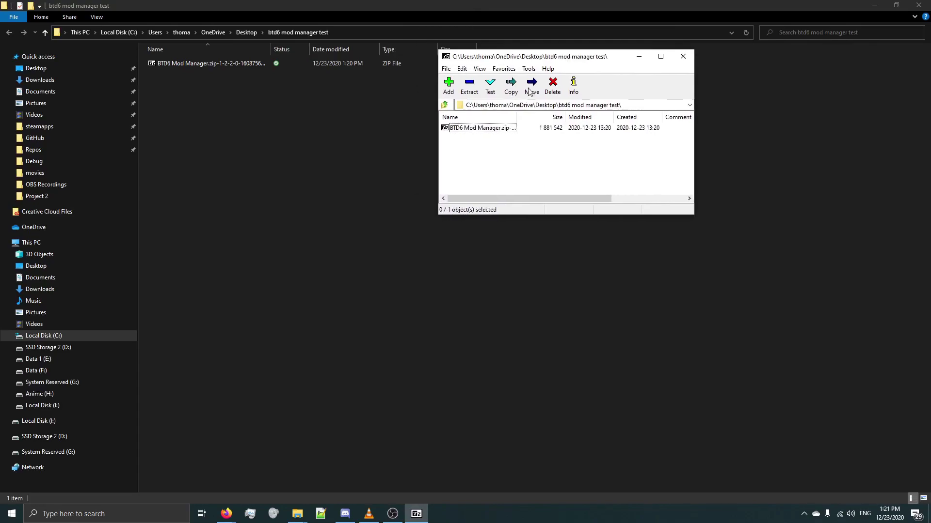
# Open the BTD6 Mod Manager zip in 7-Zip and extract all its files into the "btd6 mod manager test" folder.
pyautogui.doubleClick(468, 129)
pyautogui.moveTo(493, 214); pyautogui.dragTo(493, 279)
pyautogui.moveTo(525, 234); pyautogui.dragTo(253, 183)
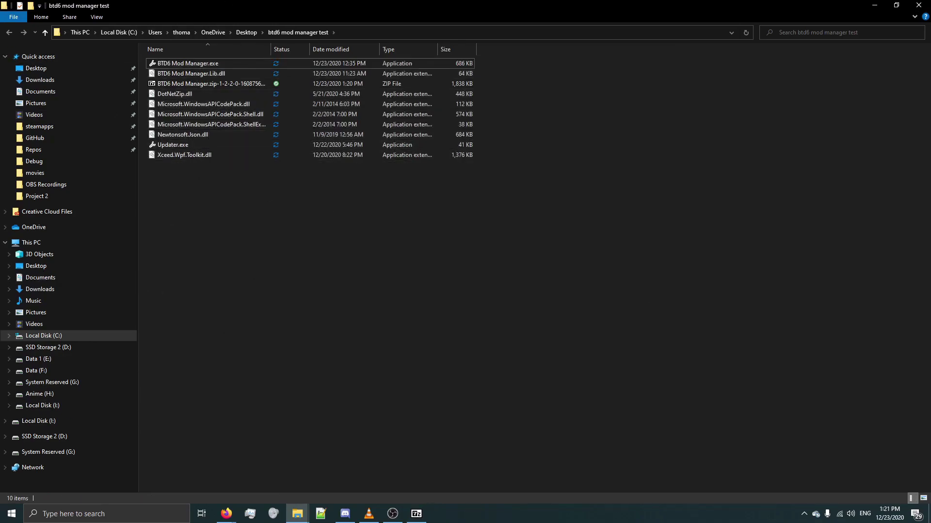
pyautogui.click(186, 83)
pyautogui.rightClick(186, 83)
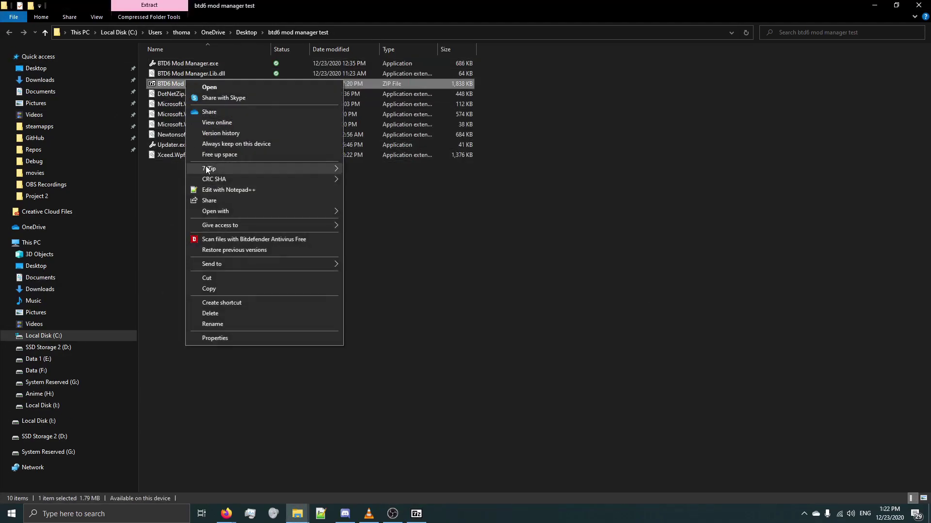
pyautogui.click(152, 208)
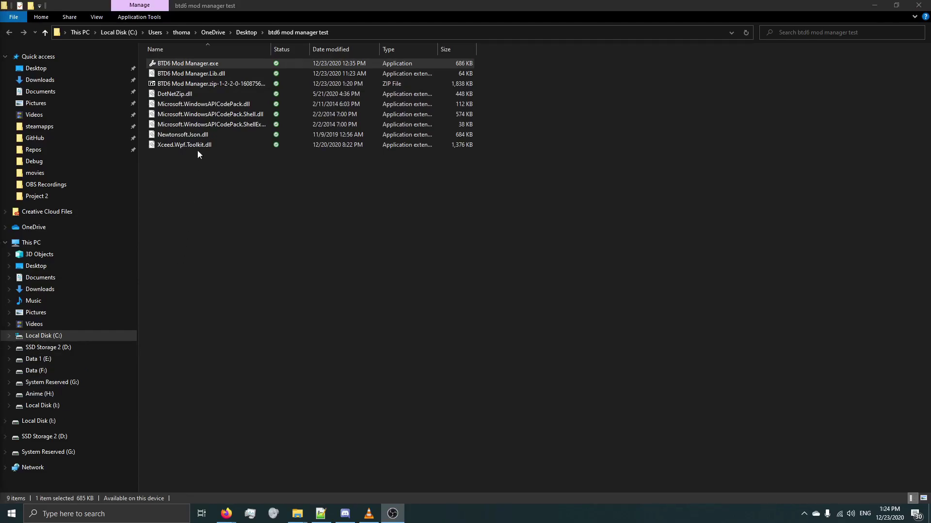
# Launch BTD6 Mod Manager.exe and decline the offer to see the tutorial.
pyautogui.doubleClick(220, 65)
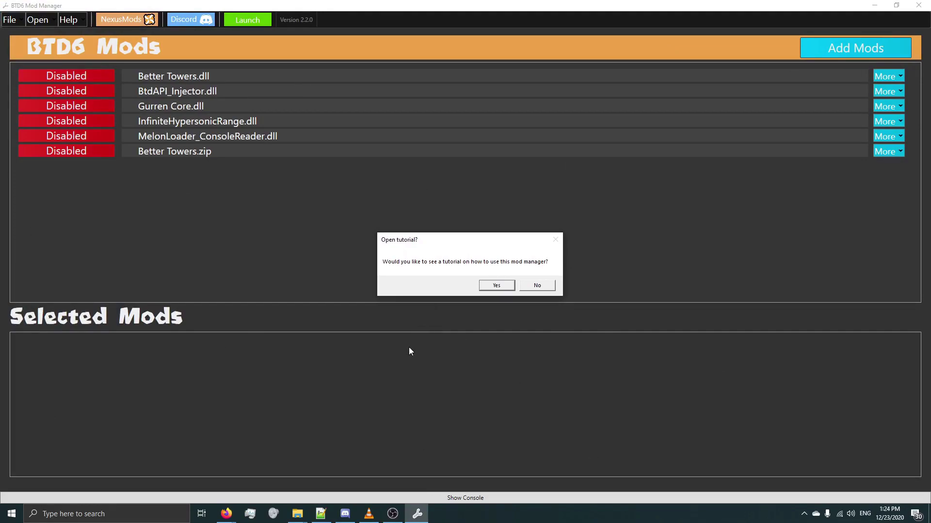
pyautogui.click(537, 286)
pyautogui.click(536, 287)
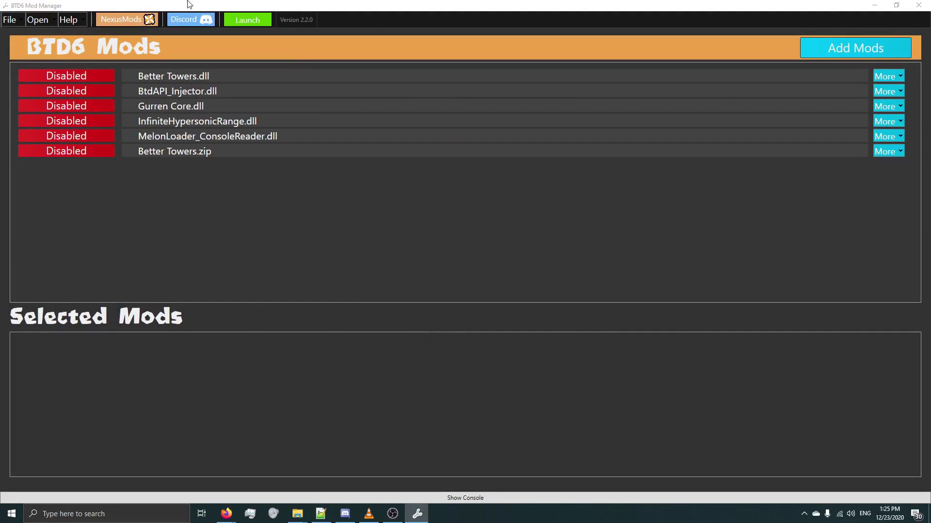
# Open the Bloons TD6 Nexus Mods page from the mod manager and explore all available mods.
pyautogui.click(125, 21)
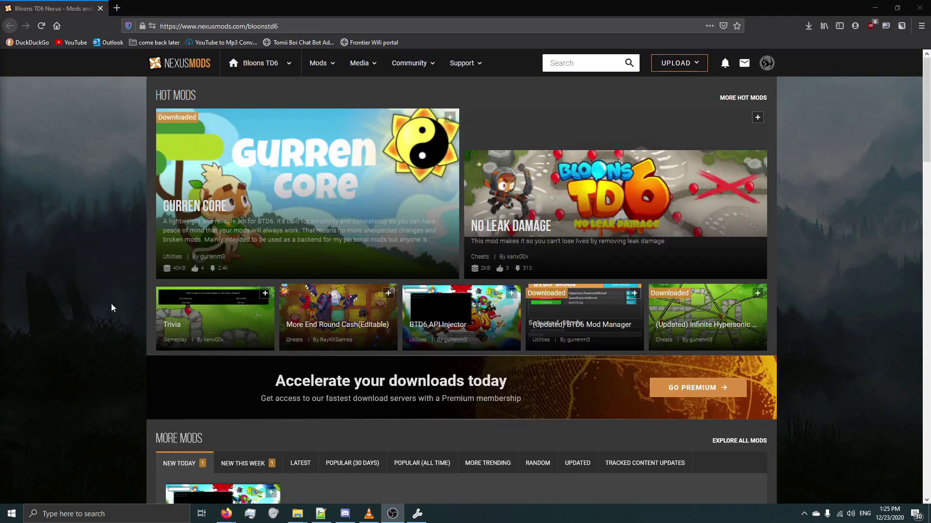
pyautogui.click(729, 441)
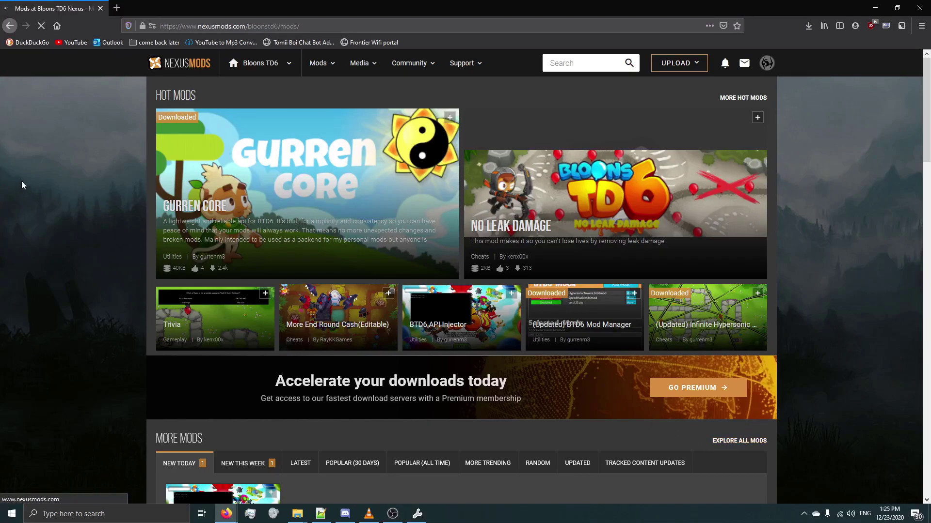
pyautogui.middleClick(64, 128)
pyautogui.hotkey('alt', 'Left')
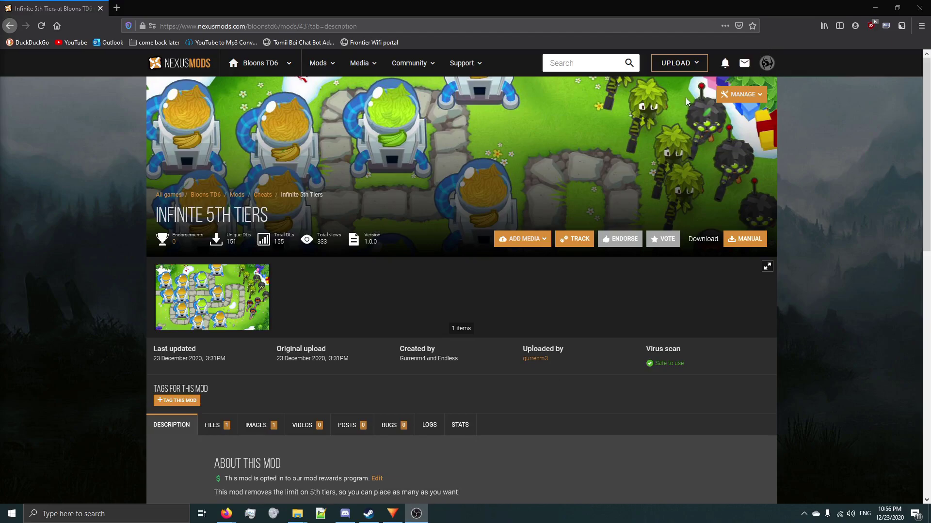
# Download Infinite 5th Tier.zip from the mod's main files with the slow download and save it in Downloads.
pyautogui.click(237, 426)
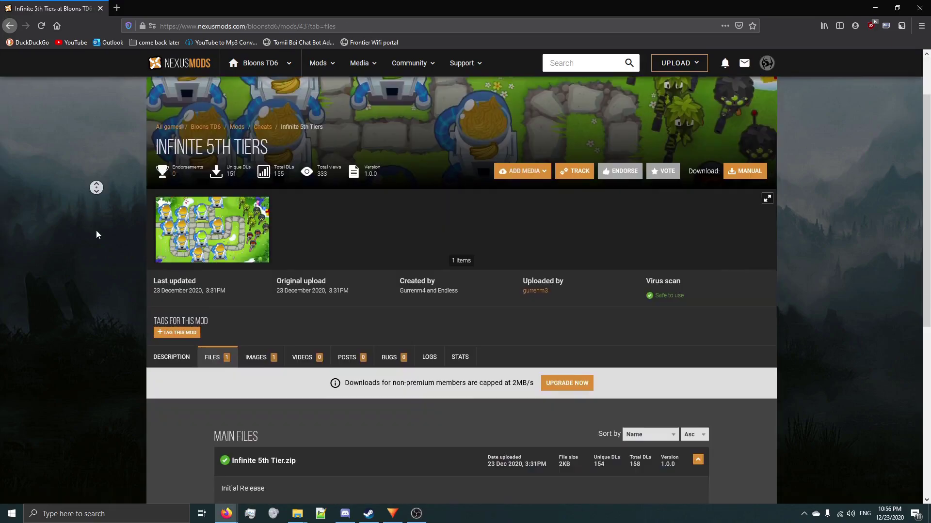
pyautogui.scroll(-3, 263, 374)
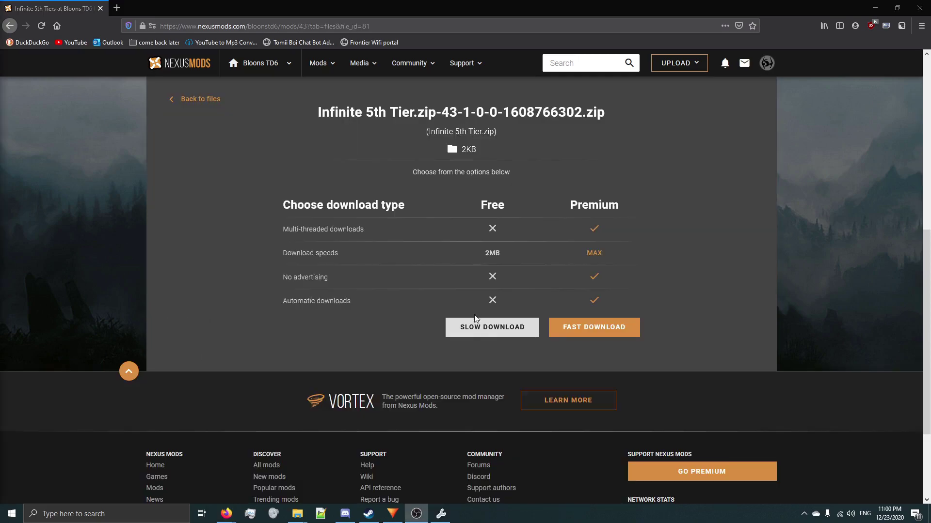
pyautogui.click(475, 321)
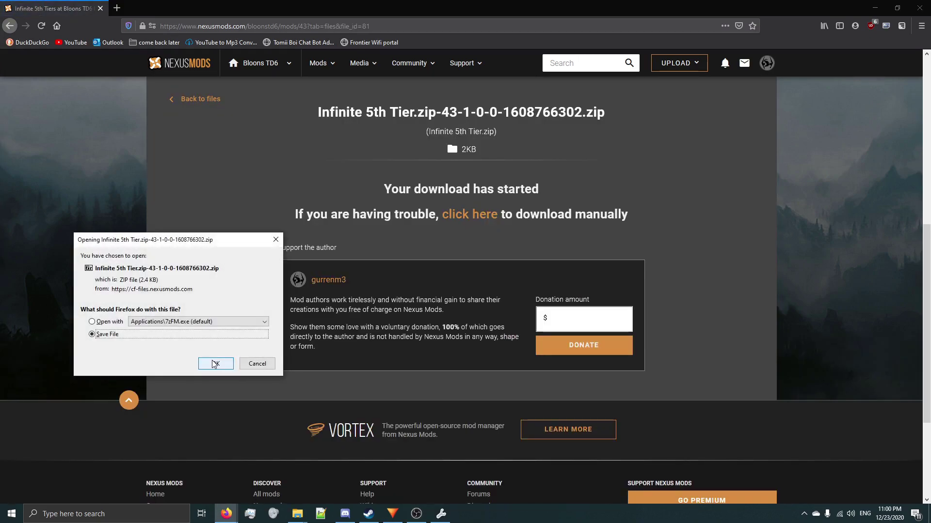
pyautogui.click(215, 364)
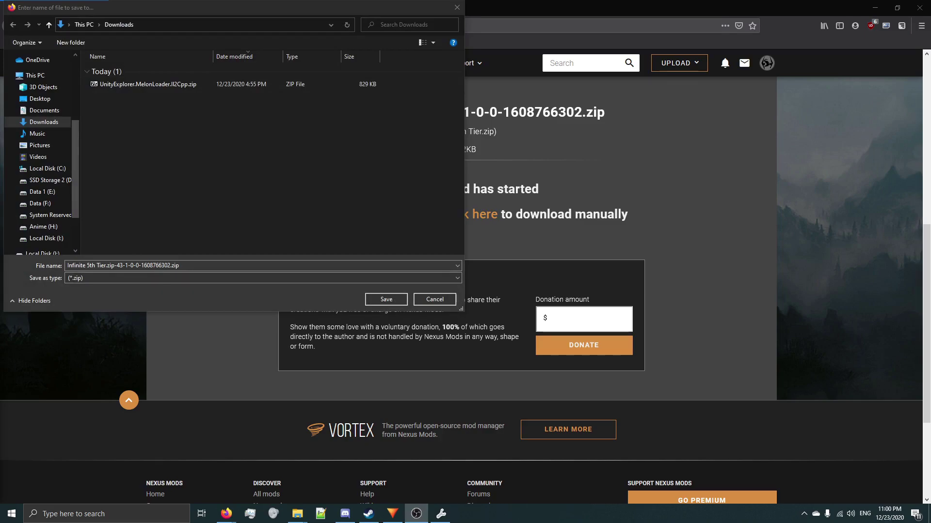
pyautogui.click(385, 300)
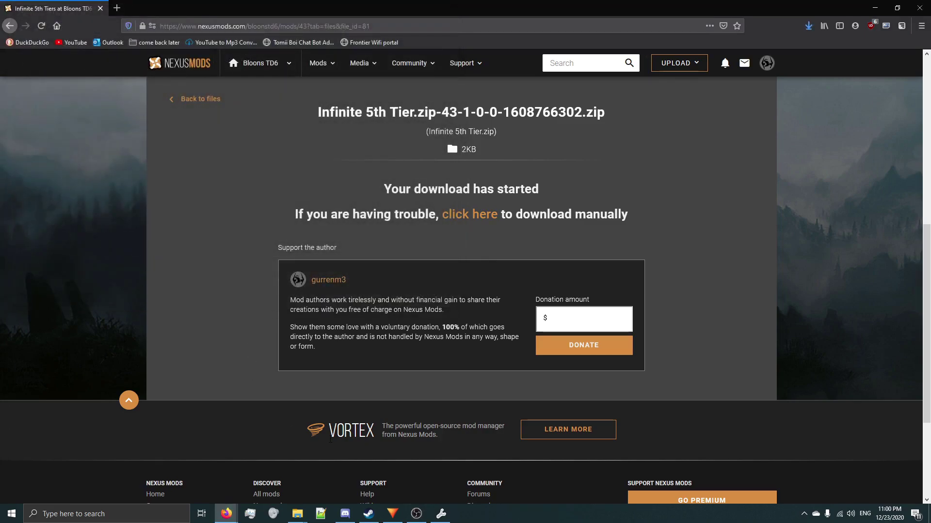
# Switch to BTD6 Mod Manager and add the Infinite 5th Tier zip from the Downloads folder as a mod.
pyautogui.click(440, 514)
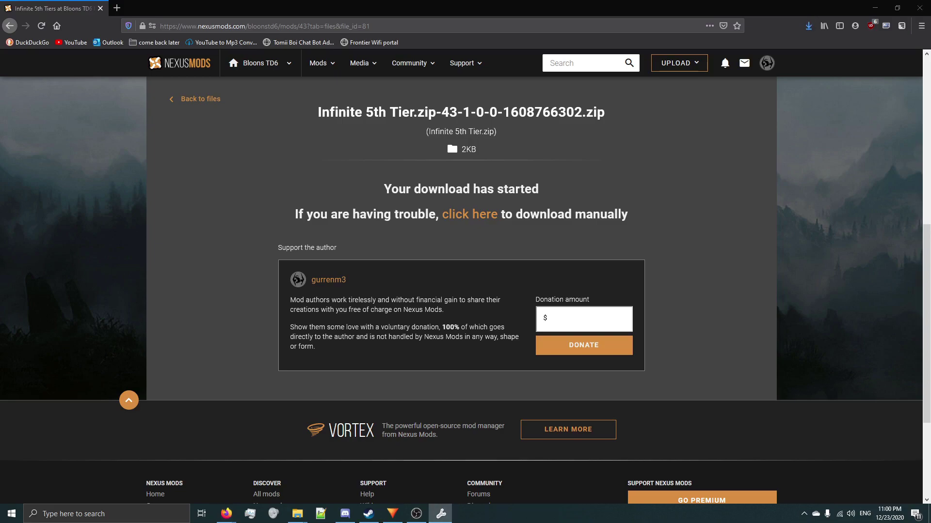
pyautogui.moveTo(536, 198); pyautogui.dragTo(535, 4)
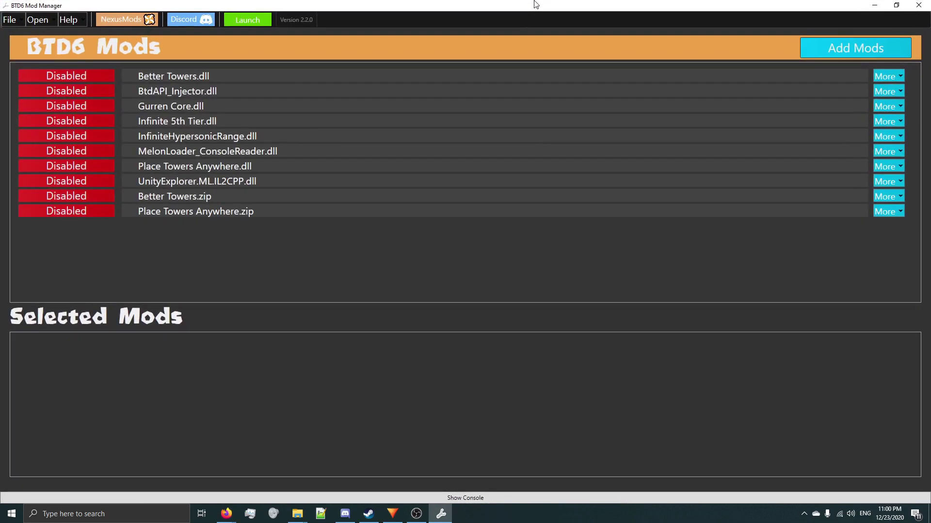
pyautogui.click(862, 46)
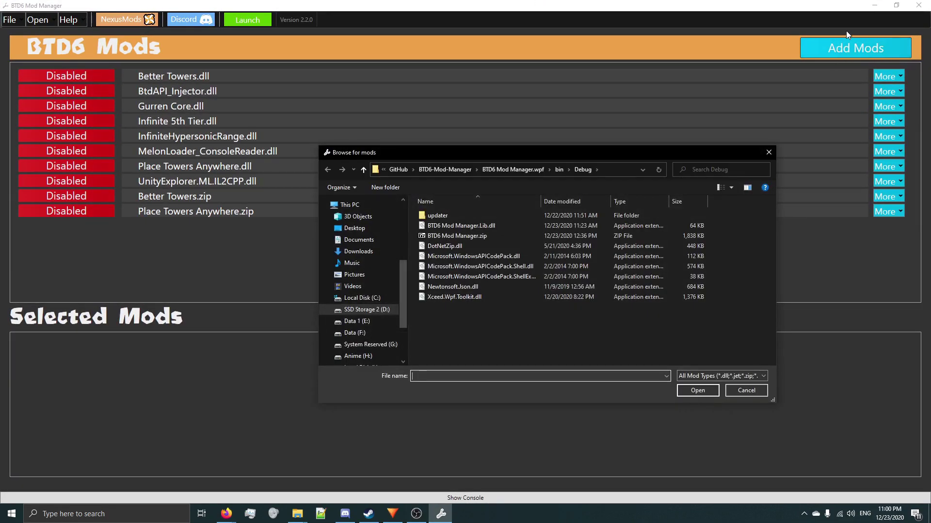
pyautogui.click(370, 253)
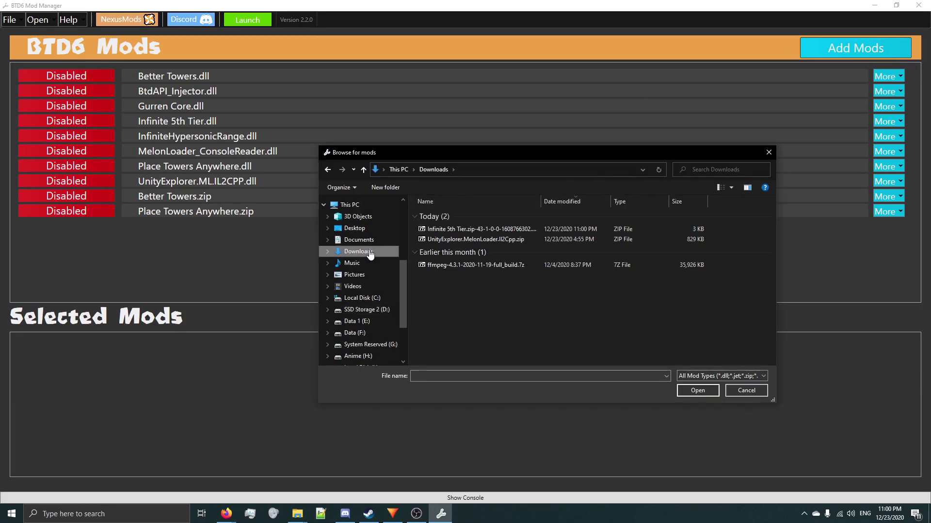
pyautogui.doubleClick(445, 229)
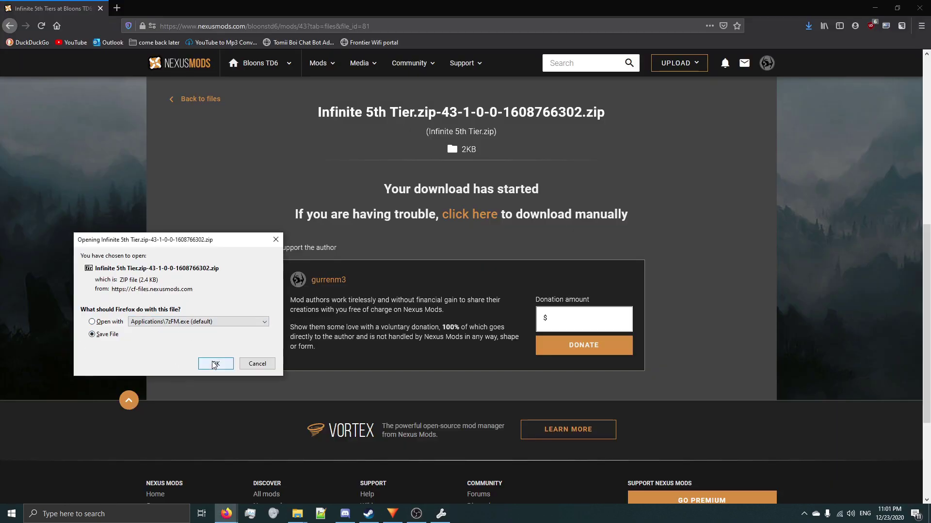
# Choose to save the Infinite 5th Tier zip again and browse to steamapps\common\BloonsTD6\Mods as its destination.
pyautogui.click(213, 363)
pyautogui.scroll(2, 58, 121)
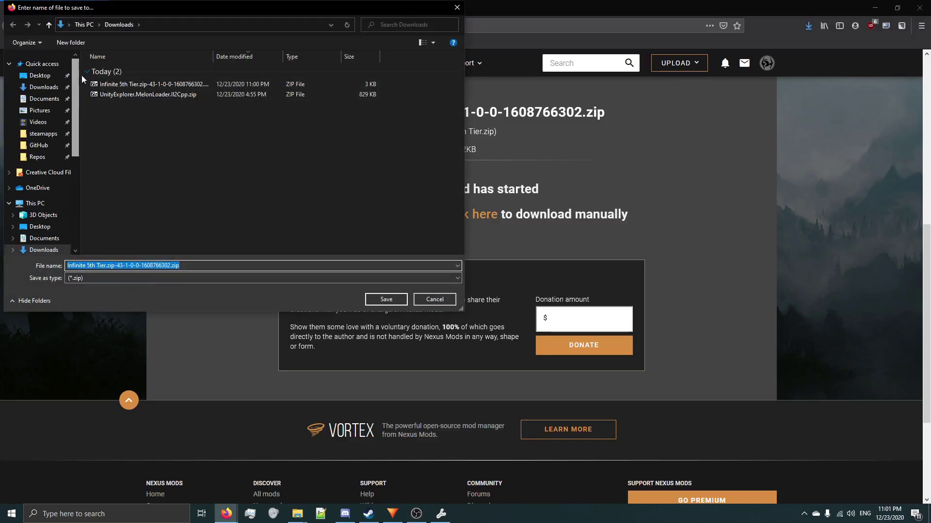
pyautogui.click(43, 133)
pyautogui.doubleClick(137, 73)
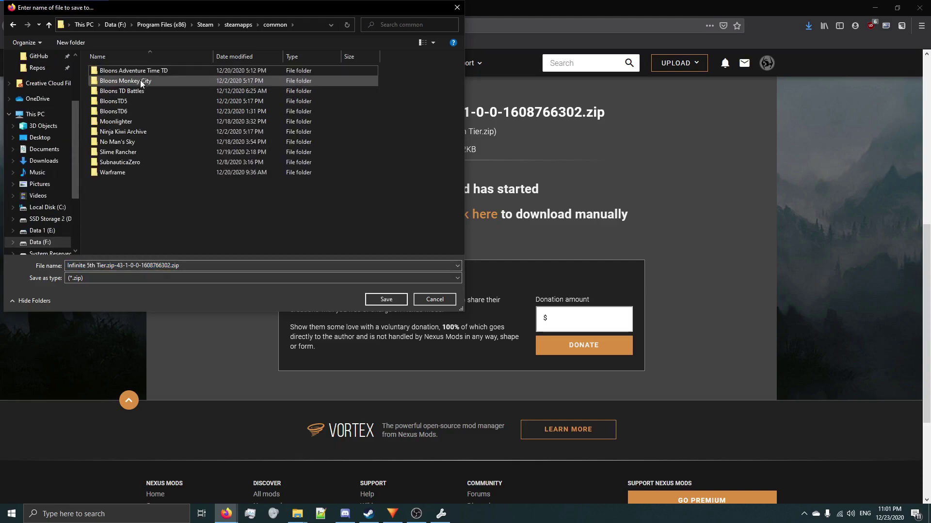
pyautogui.doubleClick(131, 111)
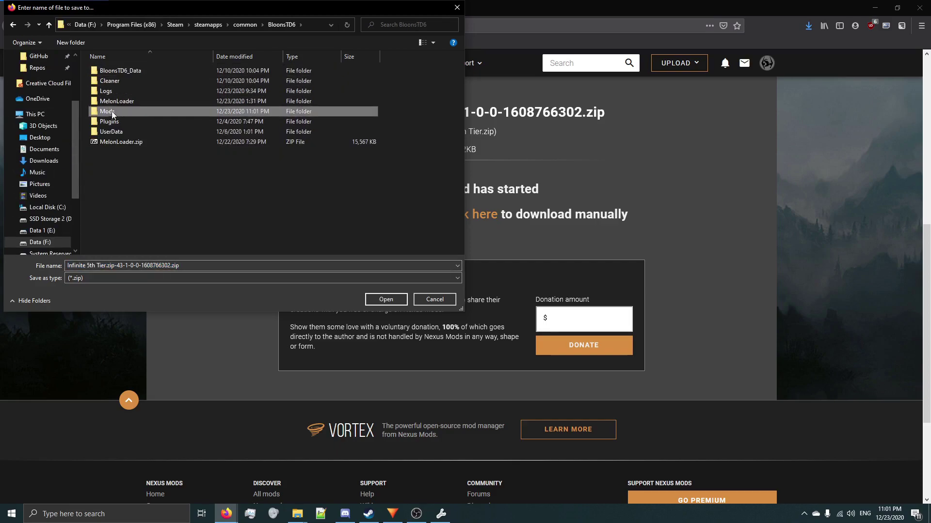
pyautogui.doubleClick(119, 112)
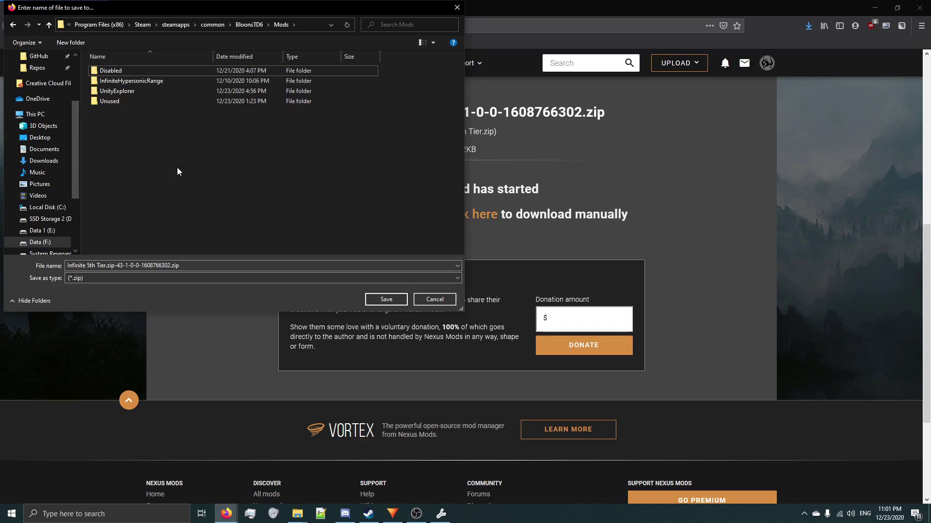
# Return to the BloonsTD6 folder and try to create a new folder named Mods in it.
pyautogui.press('BackSpace')
pyautogui.rightClick(126, 169)
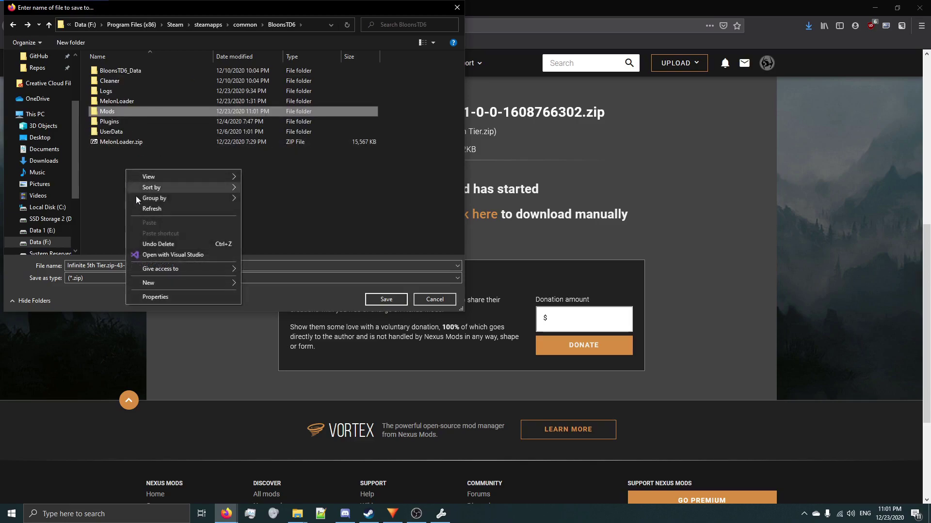
pyautogui.moveTo(155, 283)
pyautogui.click(253, 284)
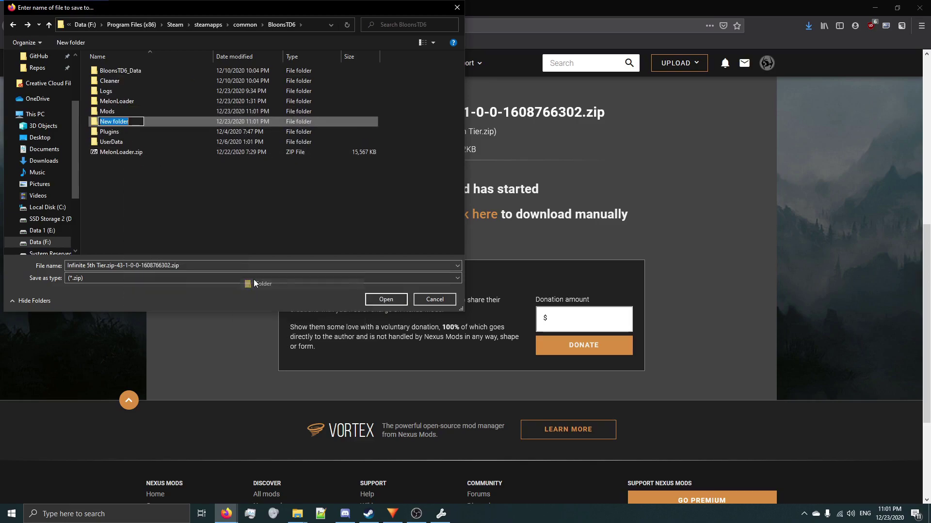
pyautogui.write('Mods')
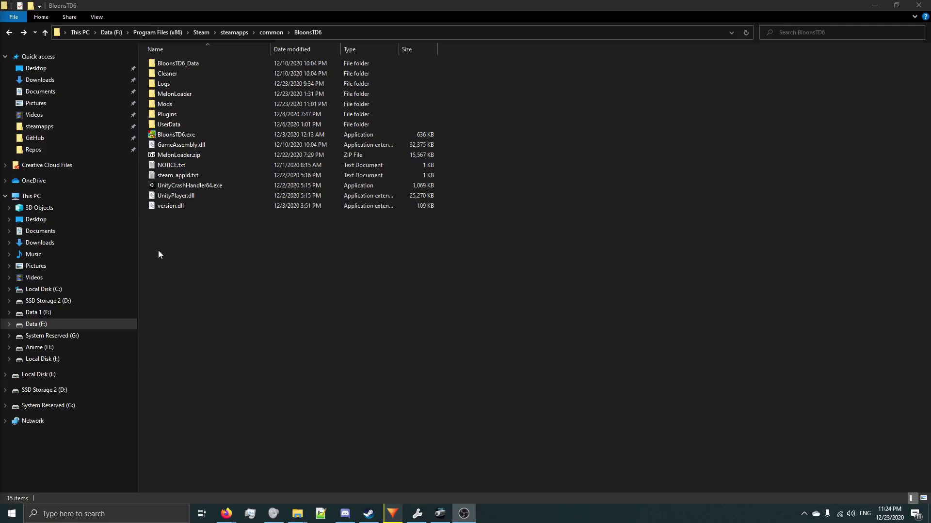
# Open the Mods folder inside BloonsTD6 in File Explorer and look over the mod files it holds.
pyautogui.click(167, 107)
pyautogui.doubleClick(167, 107)
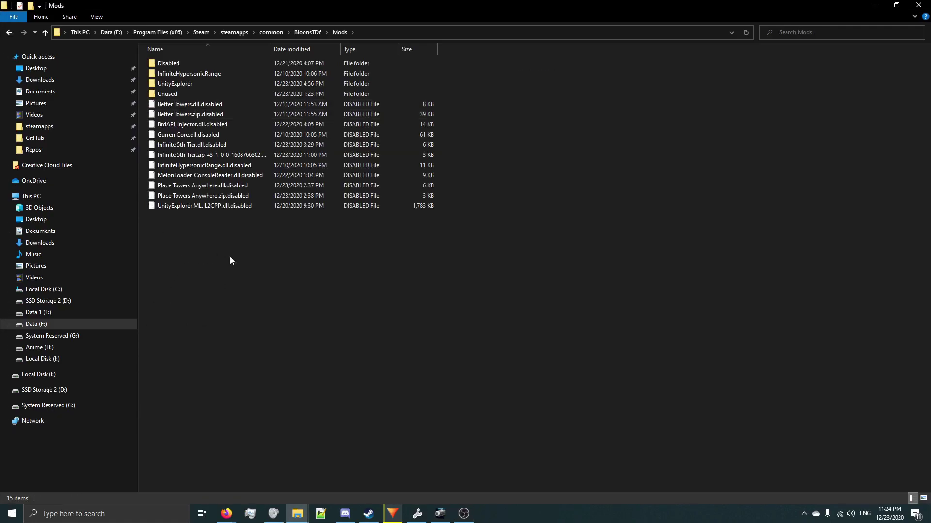
pyautogui.moveTo(232, 310); pyautogui.dragTo(211, 254)
pyautogui.hotkey('alt', 'Tab')
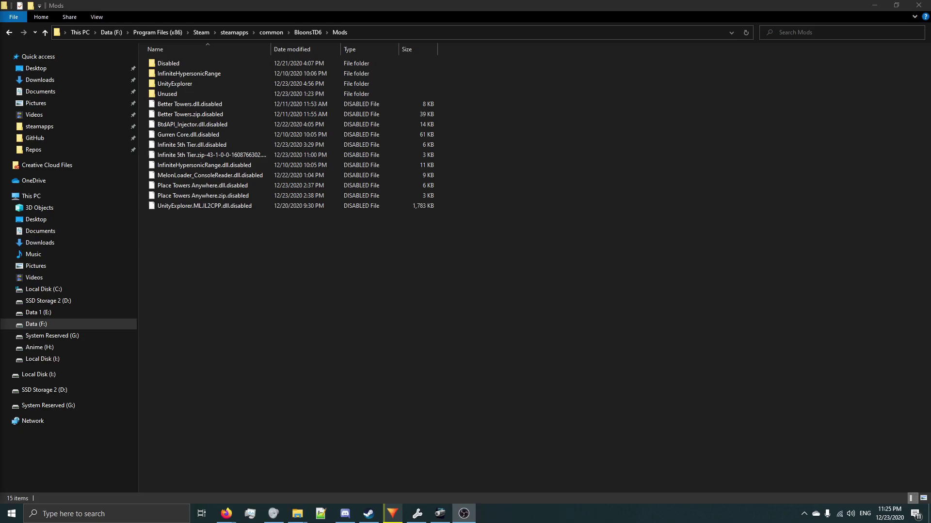
# Open the name of UnityExplorer.ML.IL2CPP.dll.disabled for editing and leave it without a new name.
pyautogui.click(231, 210)
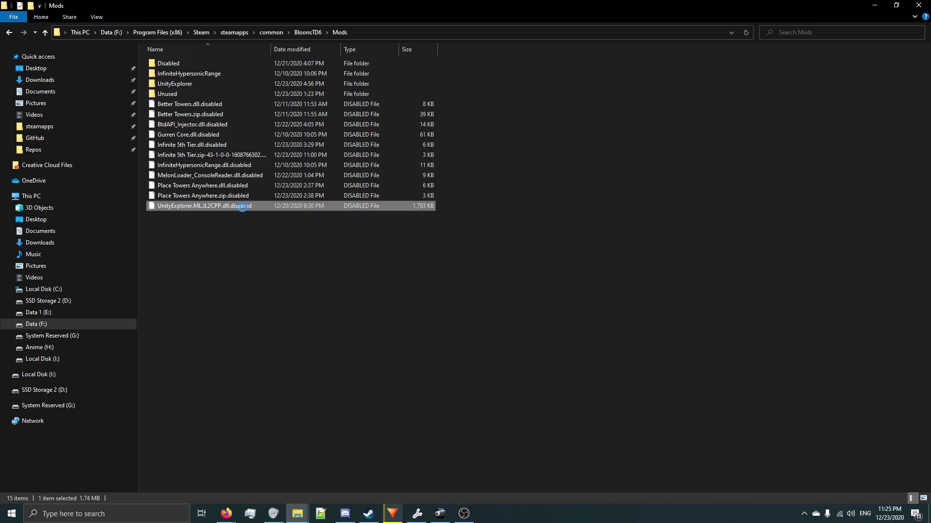
pyautogui.rightClick(243, 208)
pyautogui.click(268, 377)
pyautogui.doubleClick(230, 207)
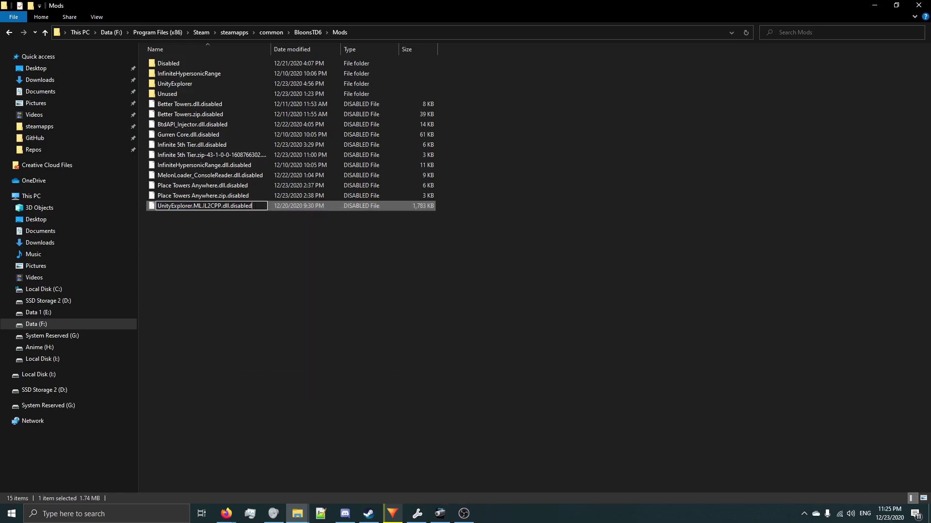
pyautogui.click(257, 256)
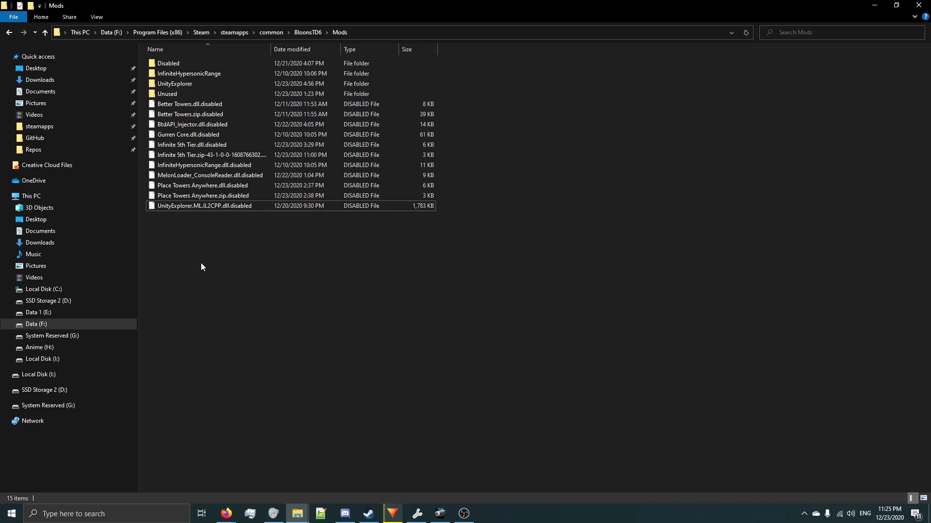
# Check the Unused folder, then move every mod file listed below Better Towers.zip.disabled into it.
pyautogui.doubleClick(190, 94)
pyautogui.press('BackSpace')
pyautogui.moveTo(257, 282); pyautogui.dragTo(196, 94)
pyautogui.click(428, 190)
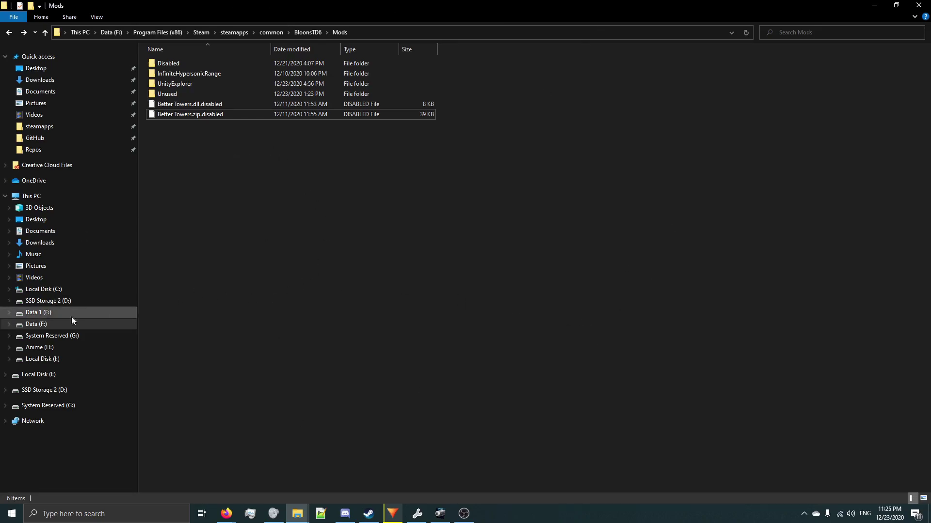
pyautogui.moveTo(231, 181); pyautogui.dragTo(185, 110)
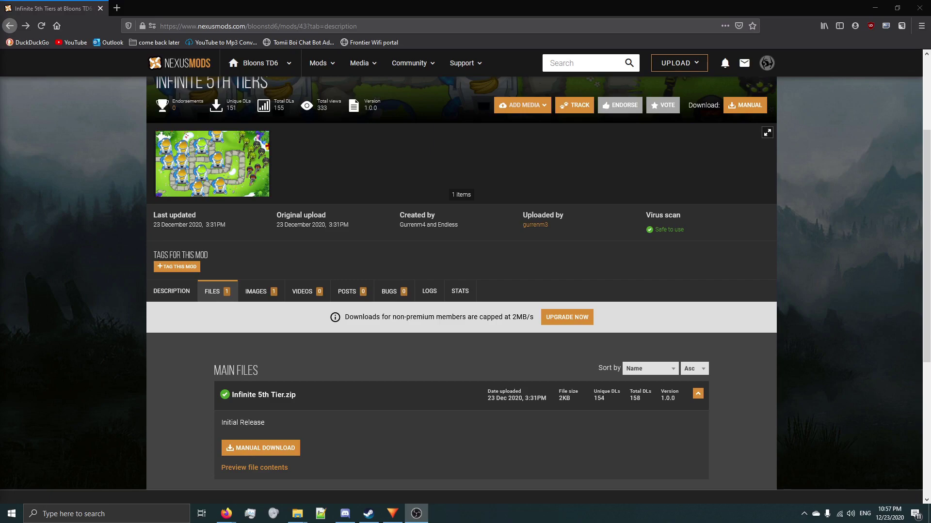
# Open the files of the (Updated) Infinite Hypersonic Range mod on Nexus Mods and start its manual download.
pyautogui.hotkey('alt', 'Right')
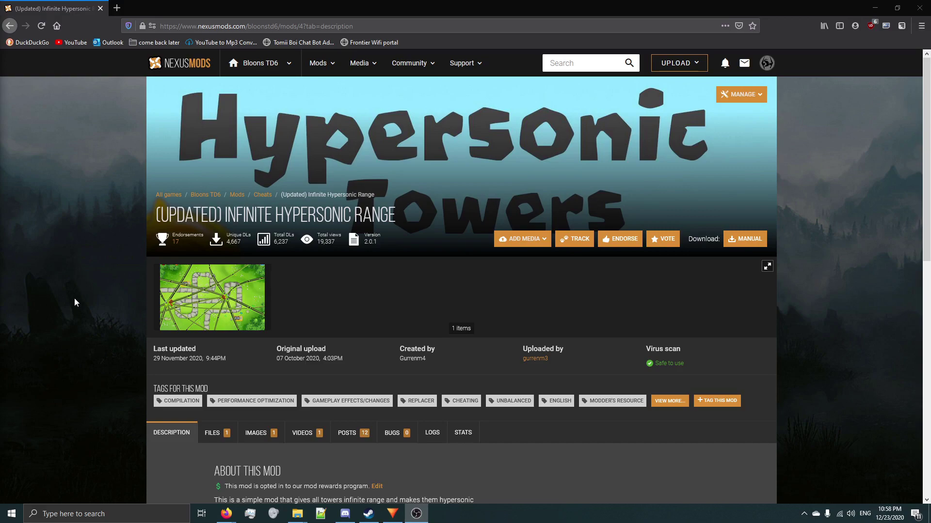
pyautogui.scroll(-3, 82, 274)
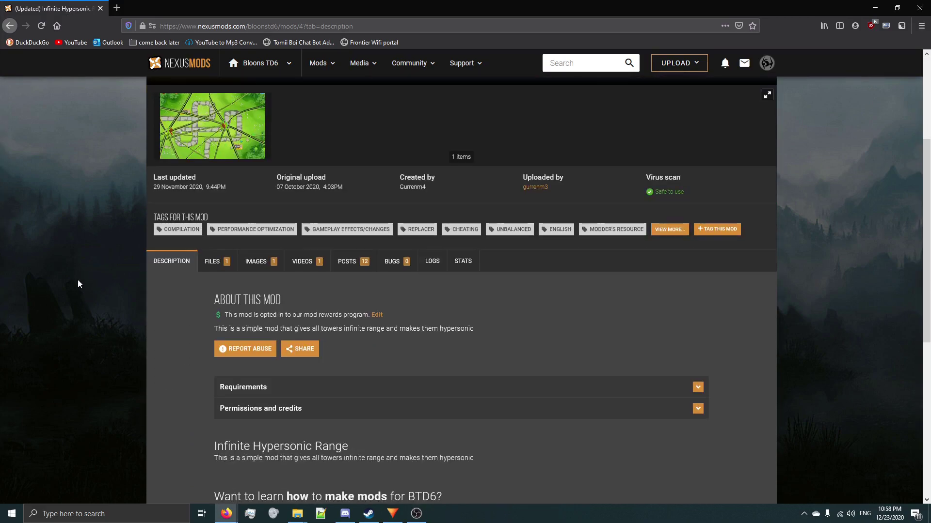
pyautogui.click(213, 262)
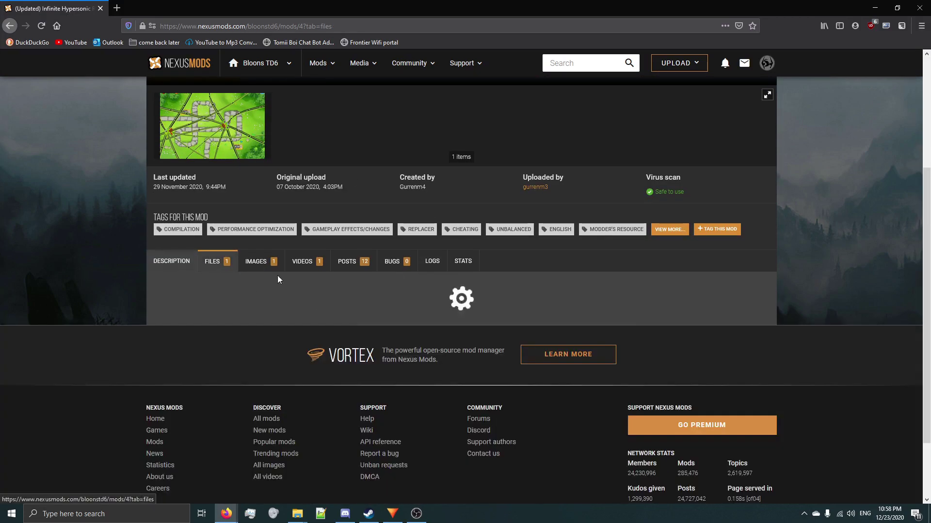
pyautogui.click(261, 418)
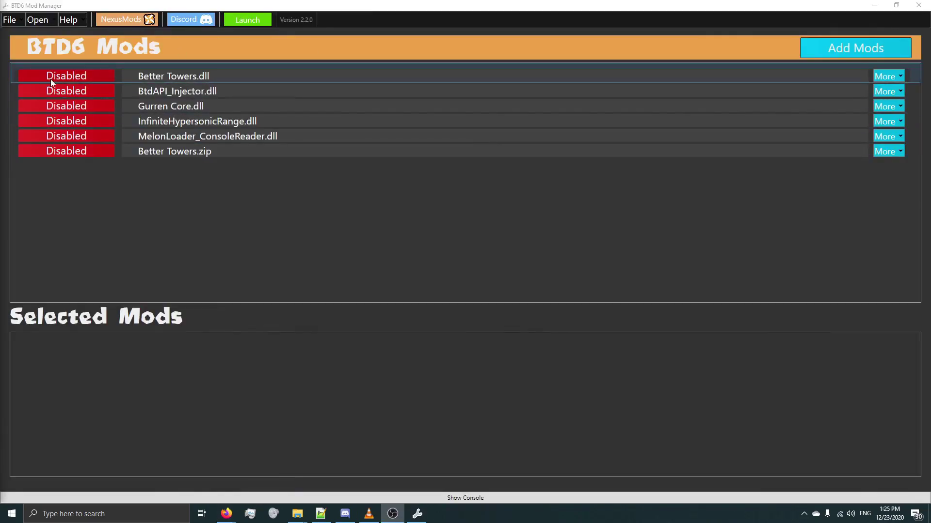
# In BTD6 Mod Manager, enable Better Towers.dll and BtdAPI_Injector.dll, then launch the game with them.
pyautogui.click(50, 78)
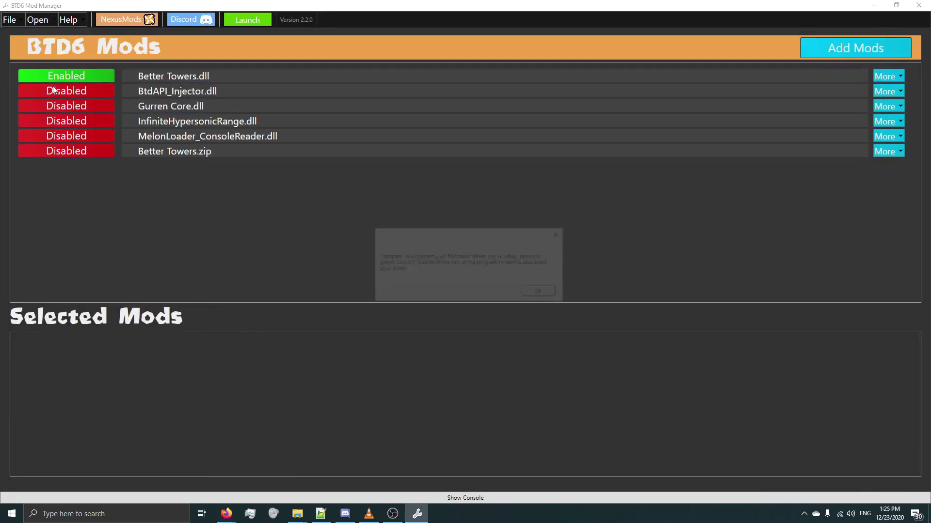
pyautogui.click(533, 292)
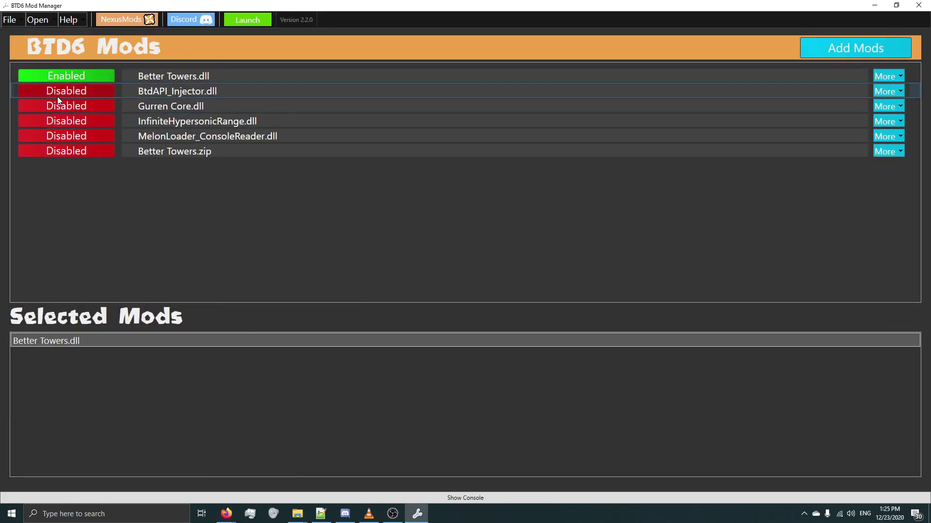
pyautogui.click(59, 93)
pyautogui.click(68, 94)
pyautogui.click(68, 91)
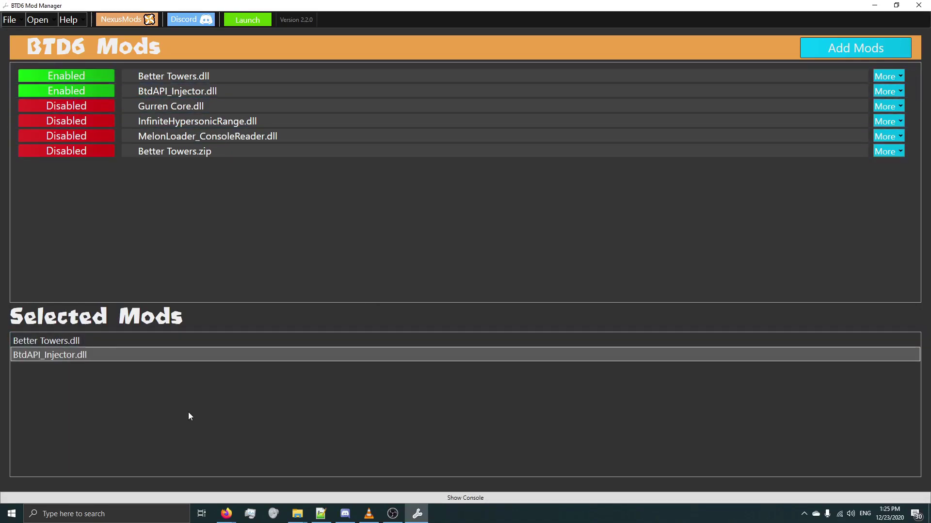
pyautogui.hotkey('alt', 'Tab')
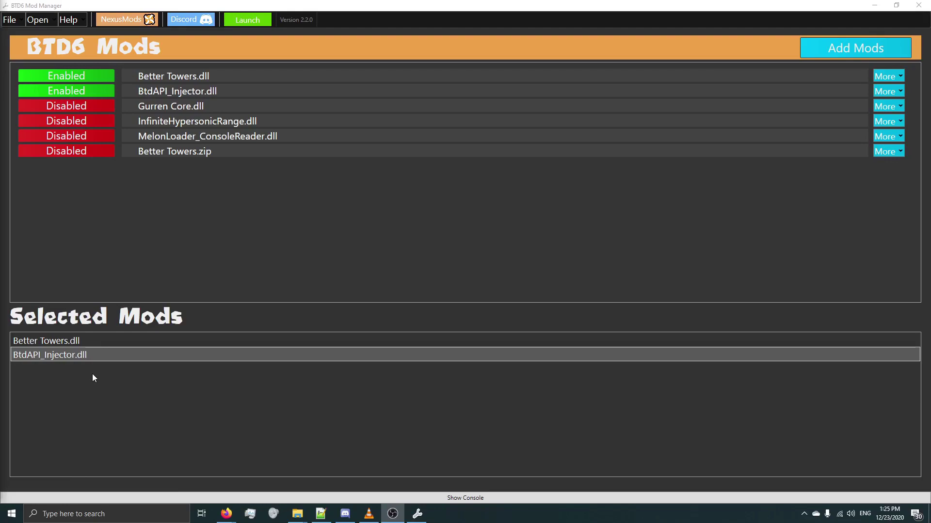
pyautogui.click(258, 21)
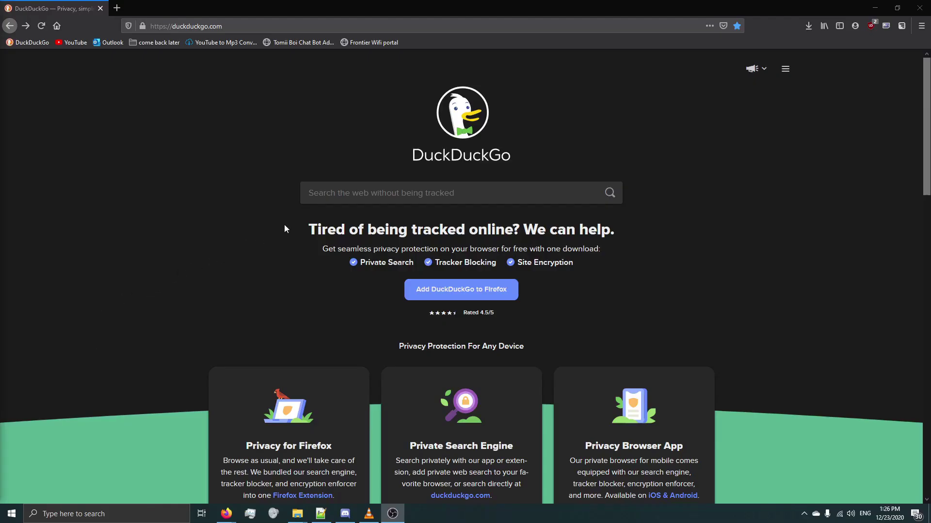
# In Firefox, search DuckDuckGo for melonloader and open the releases page of the HerpDerpinstine/MelonLoader GitHub repository.
pyautogui.click(450, 179)
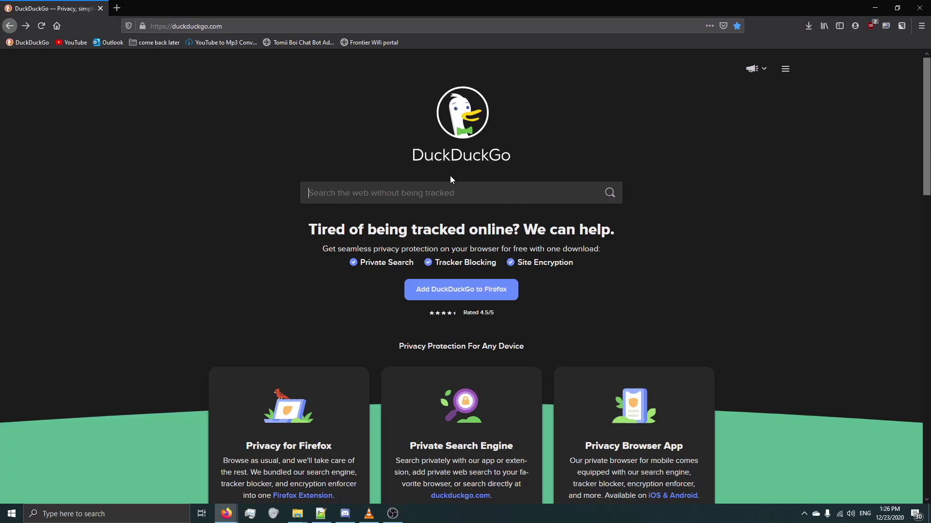
pyautogui.write('melonloader')
pyautogui.press('Return')
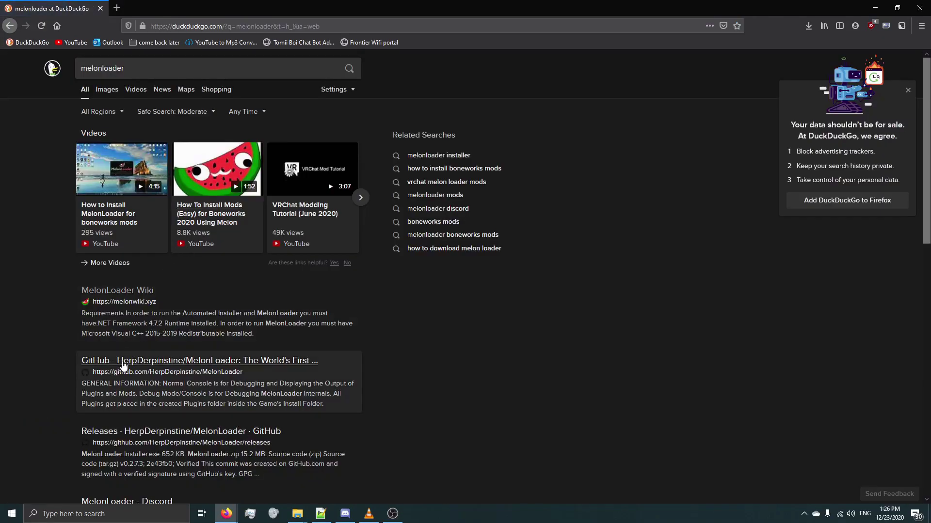
pyautogui.click(123, 366)
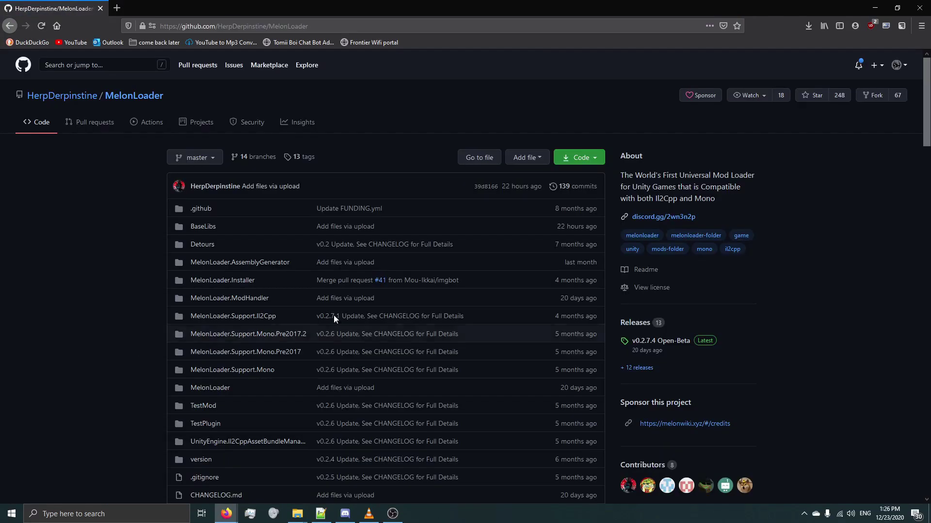
pyautogui.click(639, 325)
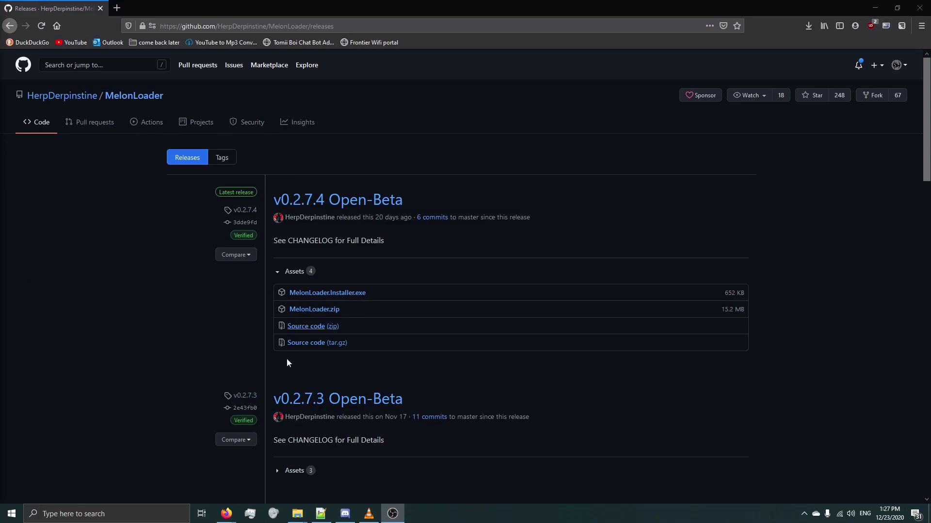
# Download MelonLoader.Installer.exe from the v0.2.7.4 Open-Beta release, choosing the Downloads folder as its save location.
pyautogui.click(321, 294)
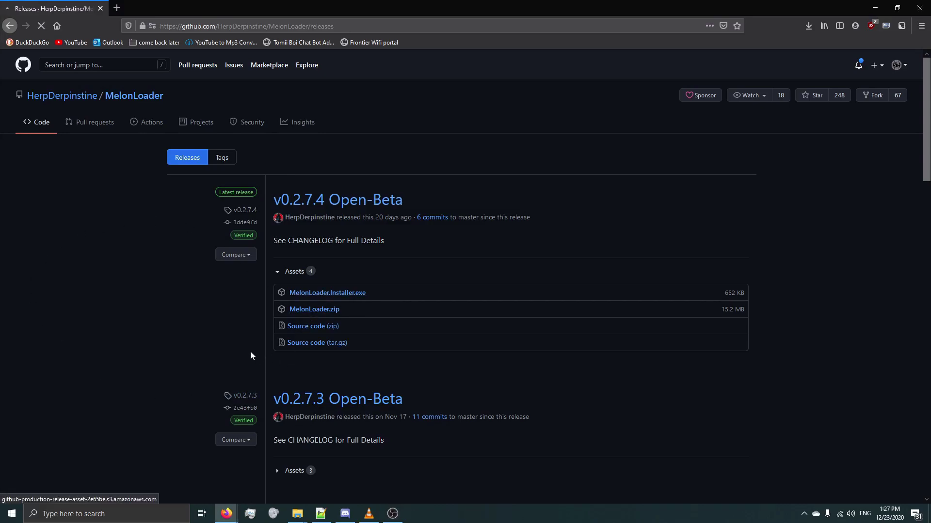
pyautogui.click(214, 313)
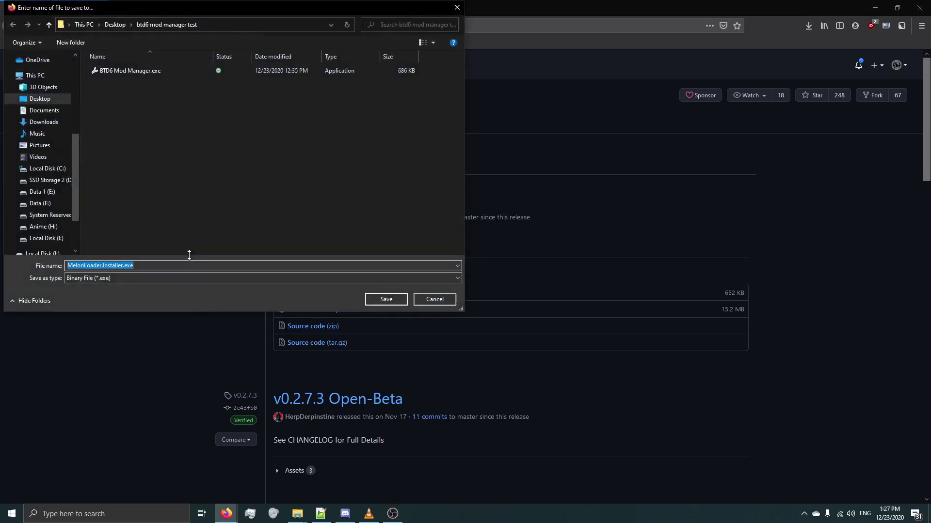
pyautogui.click(29, 122)
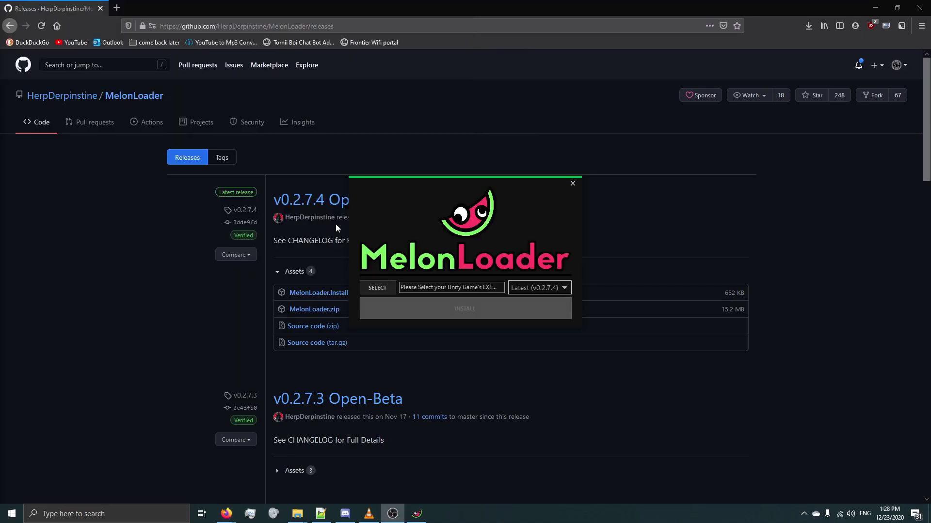
# Choose BloonsTD6.exe from the BloonsTD6 folder as the game in the MelonLoader installer, then close the installer.
pyautogui.moveTo(437, 203); pyautogui.dragTo(436, 222)
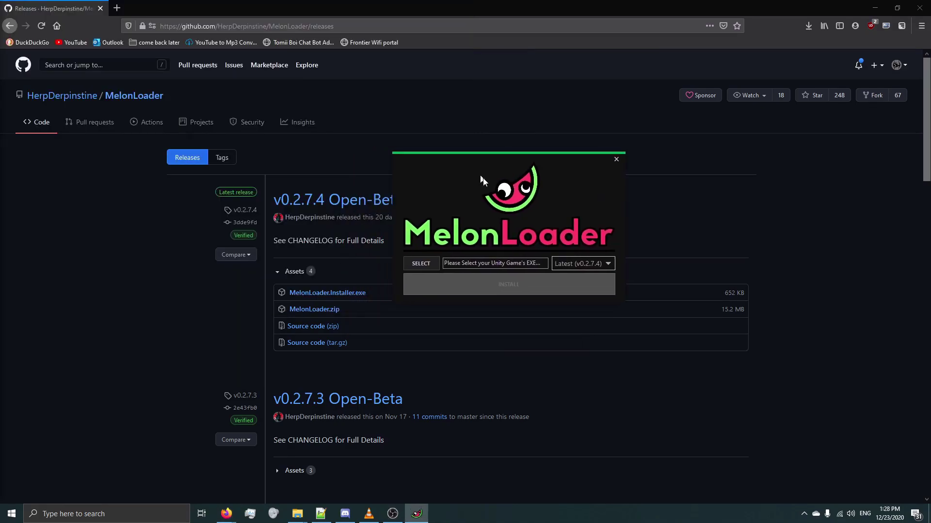
pyautogui.click(370, 315)
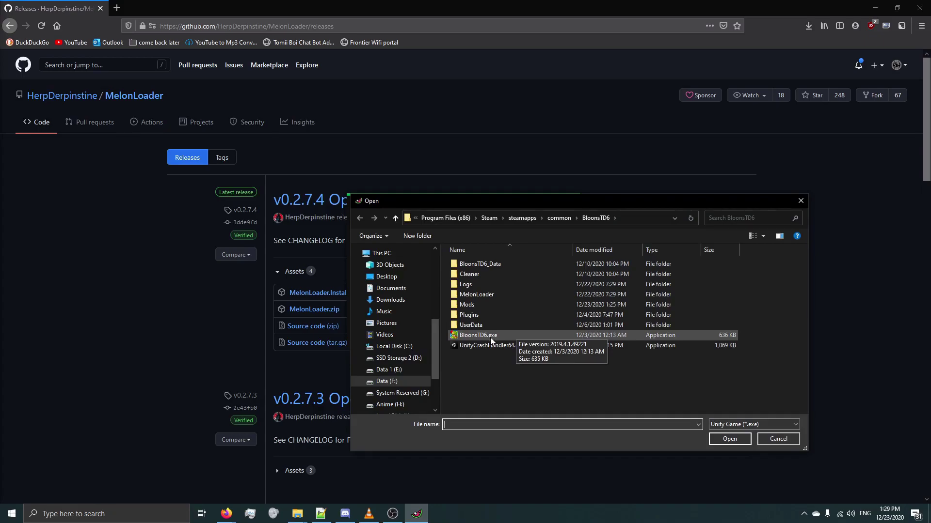
pyautogui.doubleClick(490, 336)
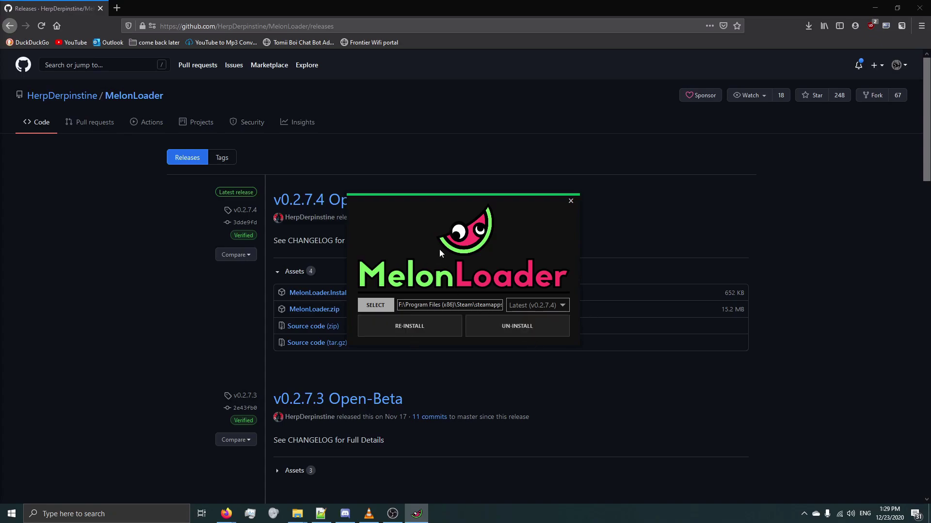
pyautogui.hotkey('alt', 'Tab')
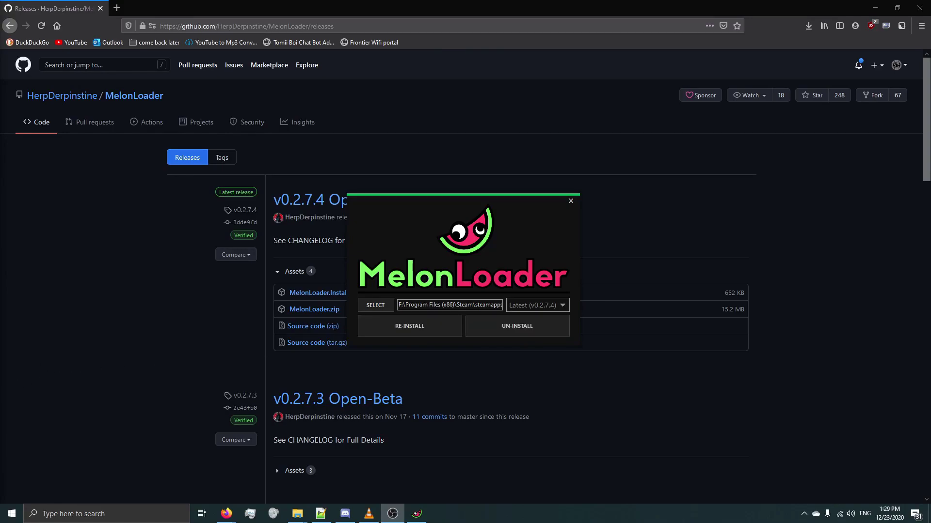
pyautogui.hotkey('alt', 'F4')
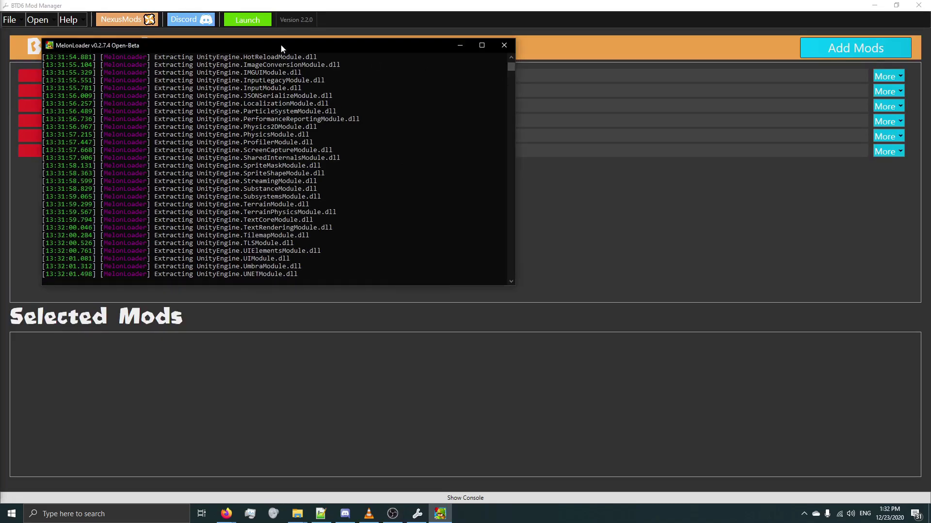
# Examine the MelonLoader console's startup log while the game loads, then return to the mod list in BTD6 Mod Manager.
pyautogui.moveTo(281, 45); pyautogui.dragTo(288, 51)
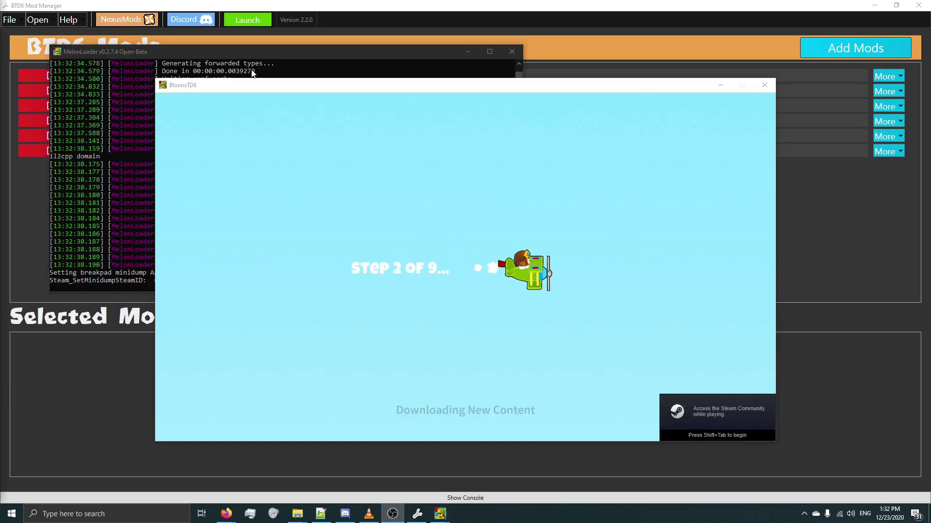
pyautogui.click(241, 48)
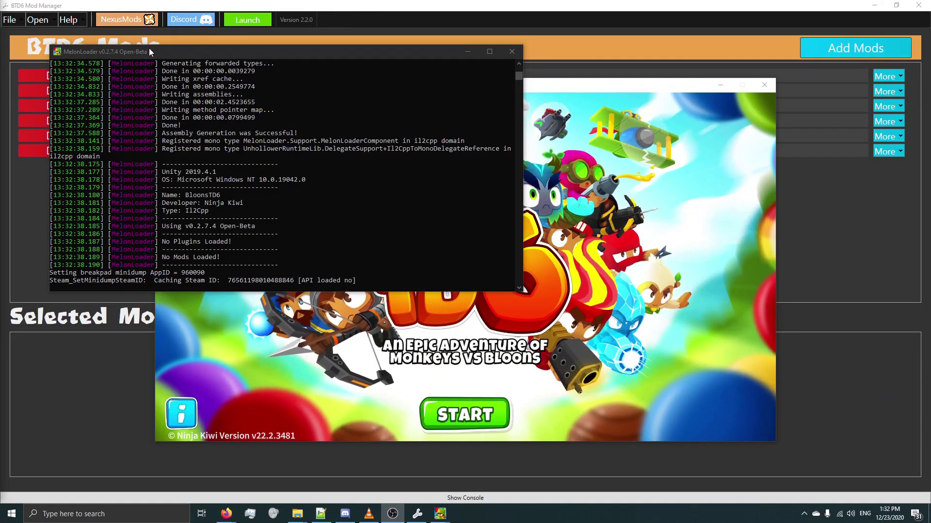
pyautogui.moveTo(144, 50); pyautogui.dragTo(198, 58)
pyautogui.click(228, 91)
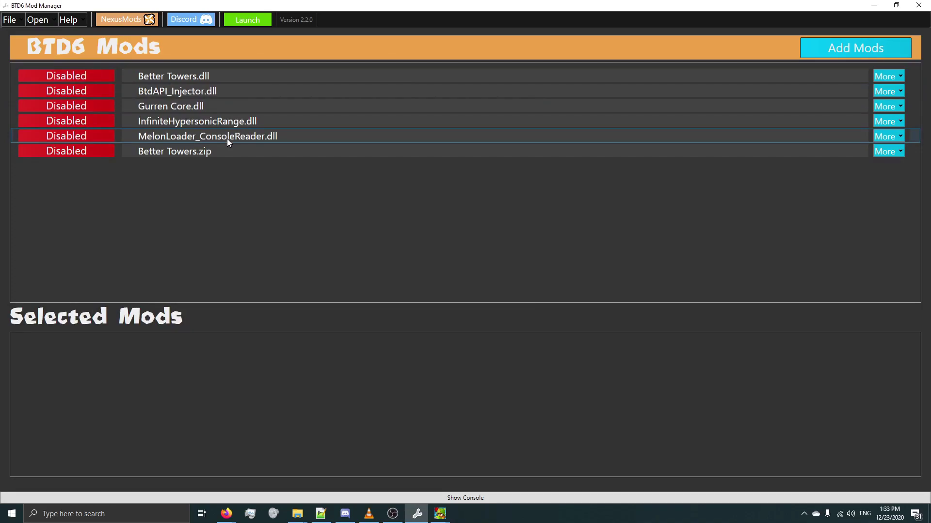
pyautogui.hotkey('alt', 'Tab')
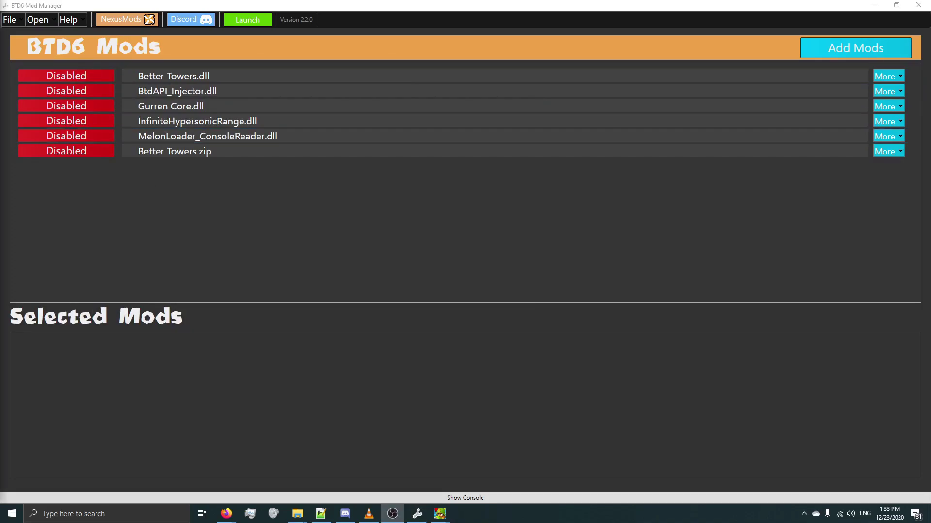